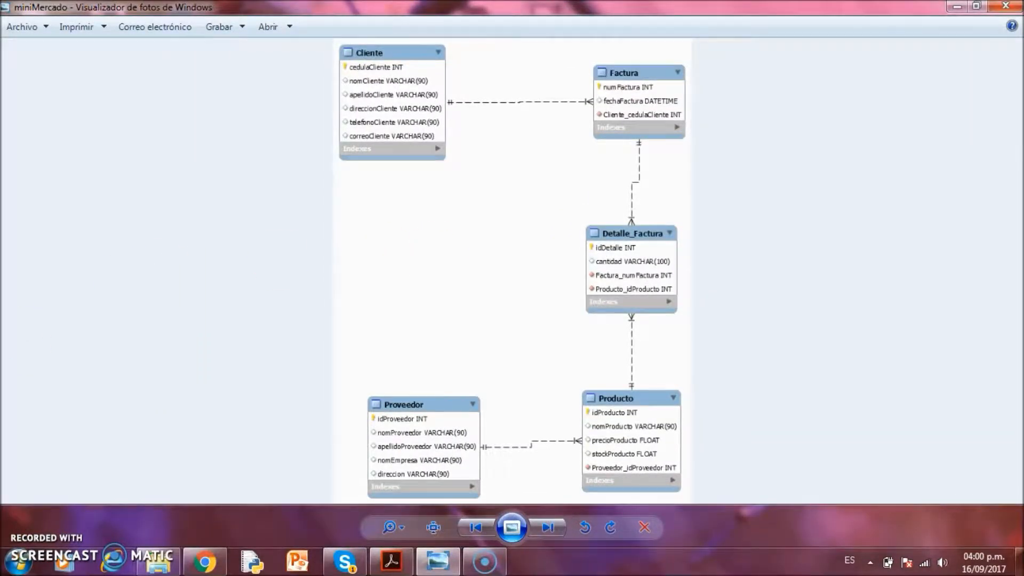
Launch LibreOffice Base from the Start menu's LibreOffice 5.4 program folder
click(18, 563)
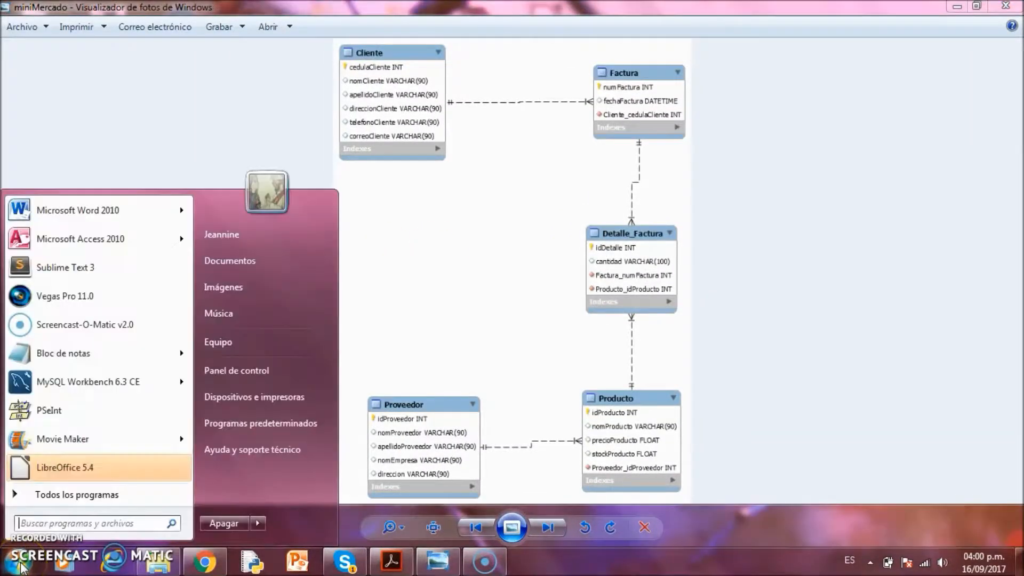
click(88, 501)
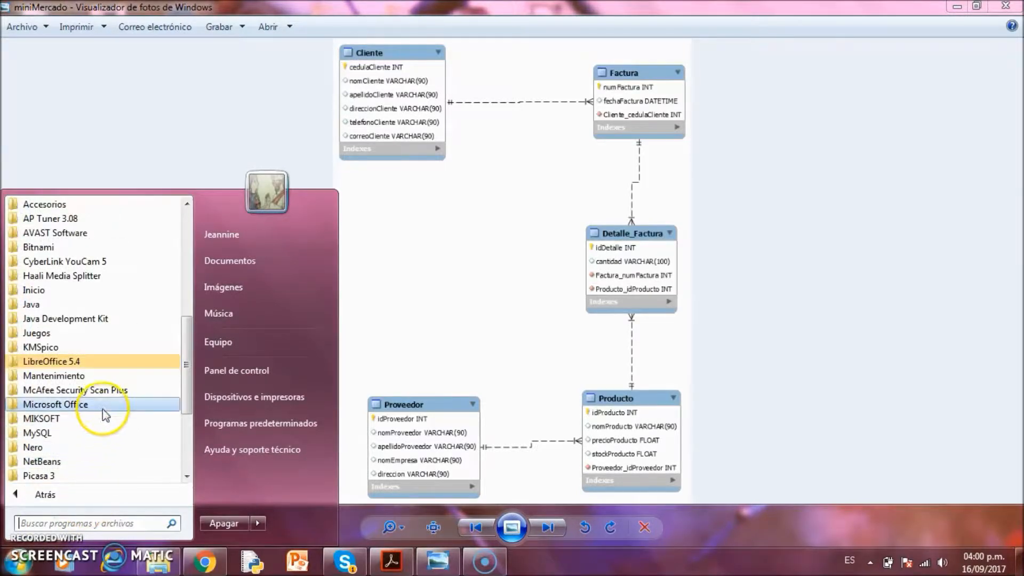
click(110, 365)
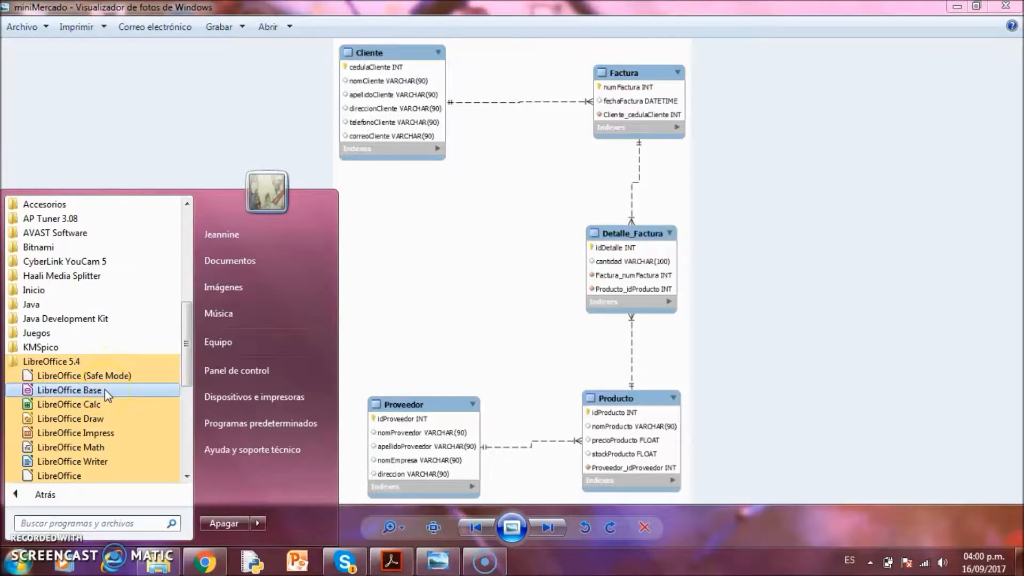
click(104, 390)
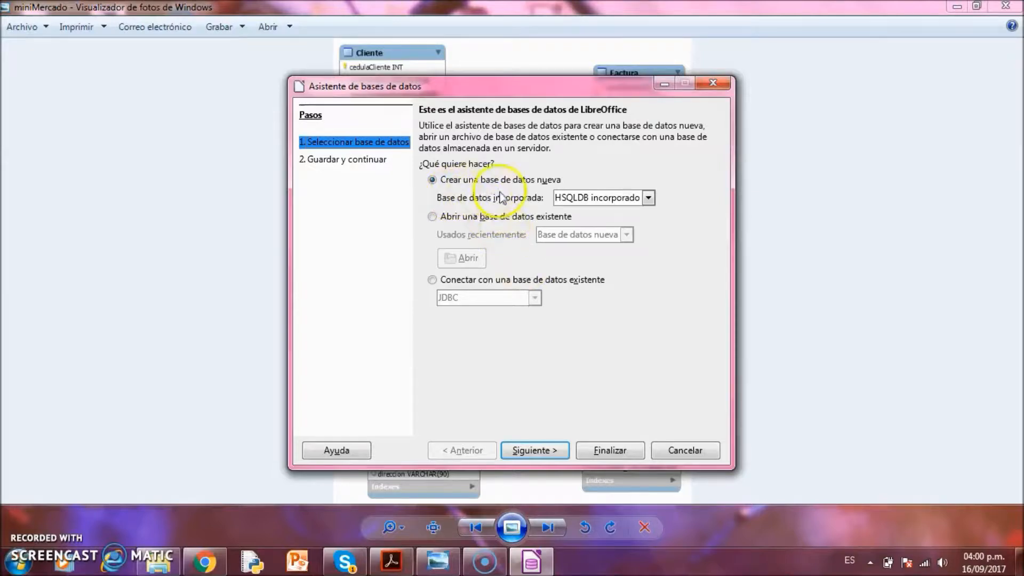
Accept a new embedded HSQLDB database and finish the wizard
click(547, 451)
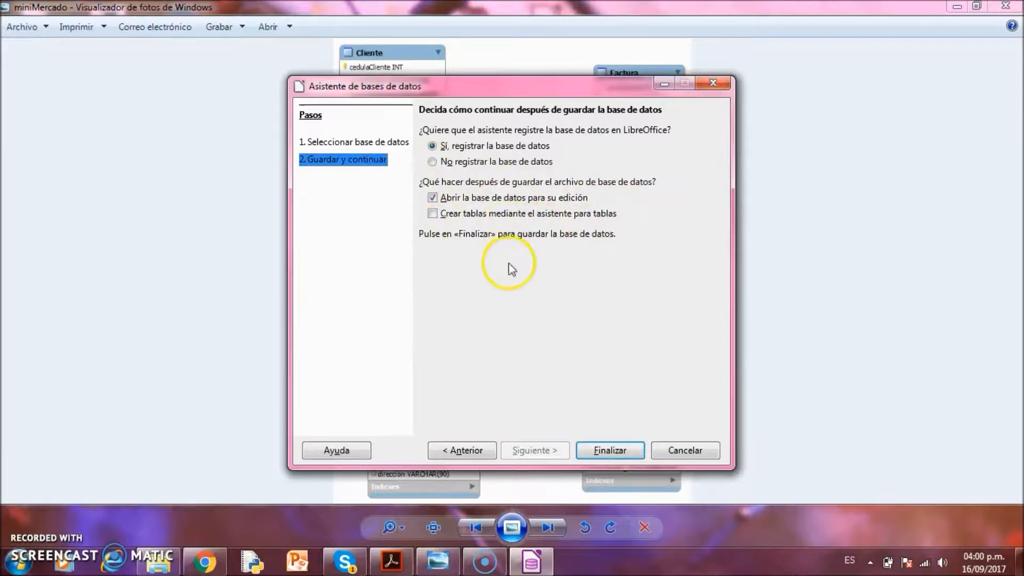
click(618, 452)
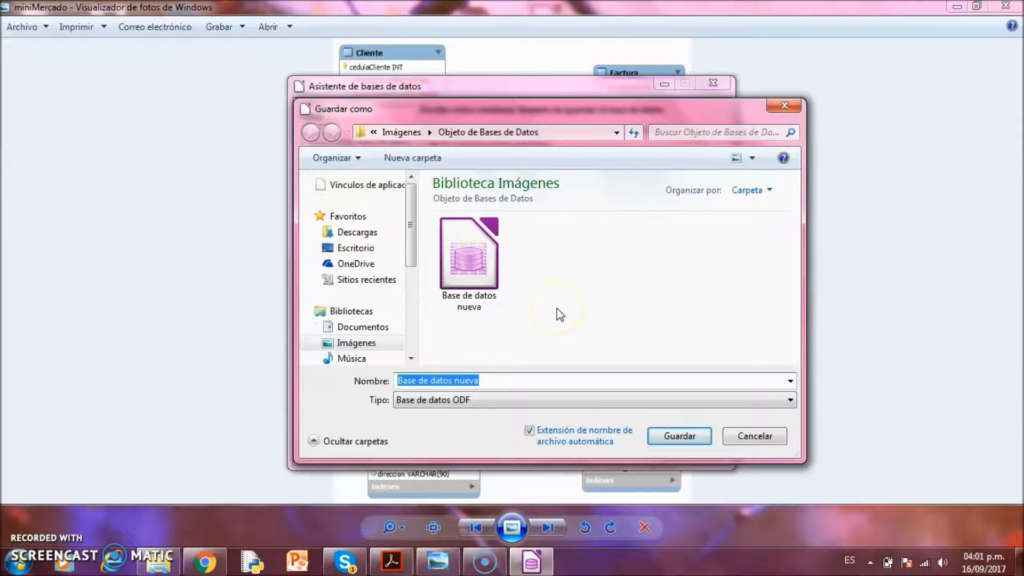
Save the new database as MiniSupermercado.odb
text(MiniSupermercado)
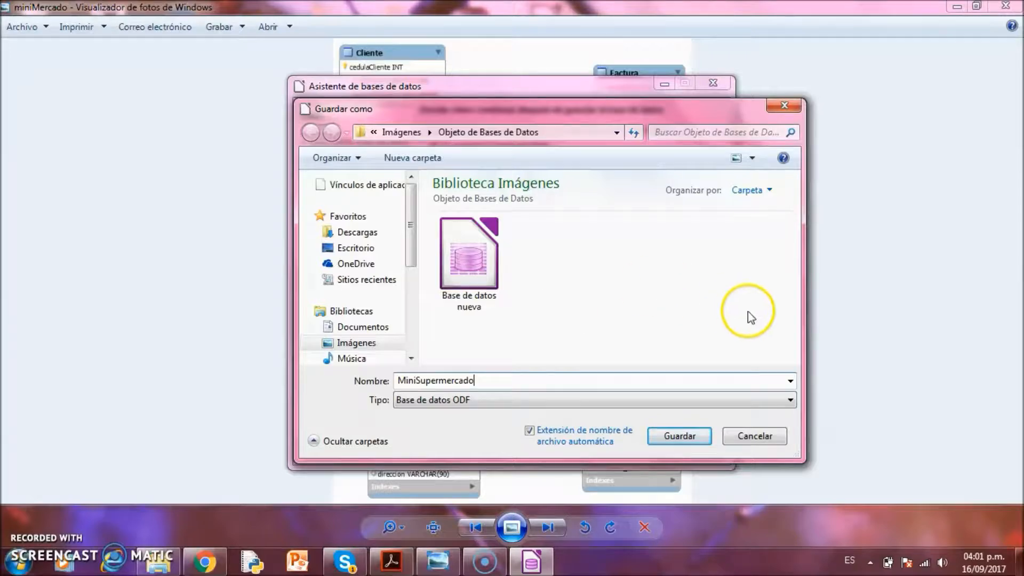
click(680, 436)
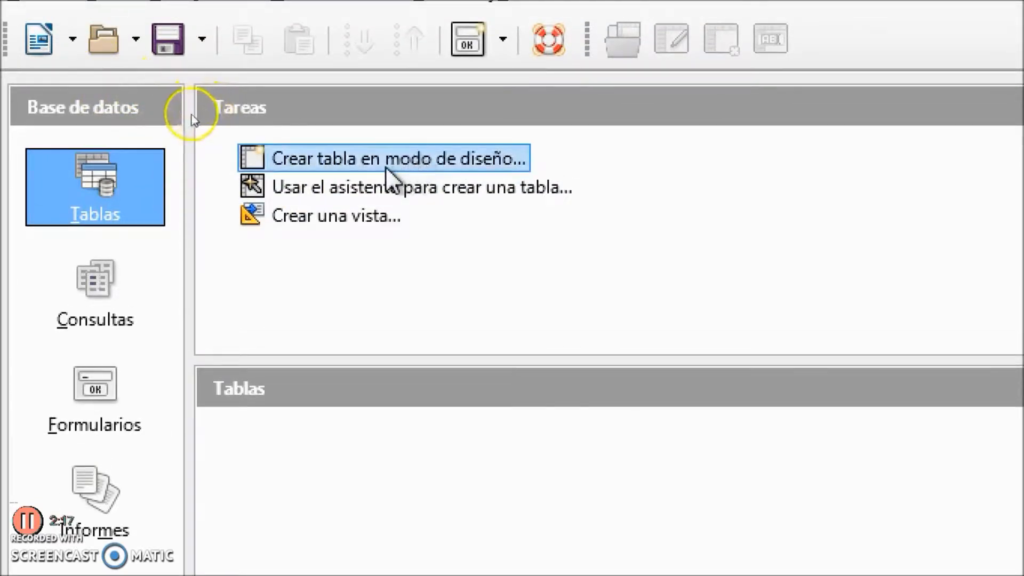
Start a new table in design view and bring the miniMercado diagram forward for reference
click(364, 161)
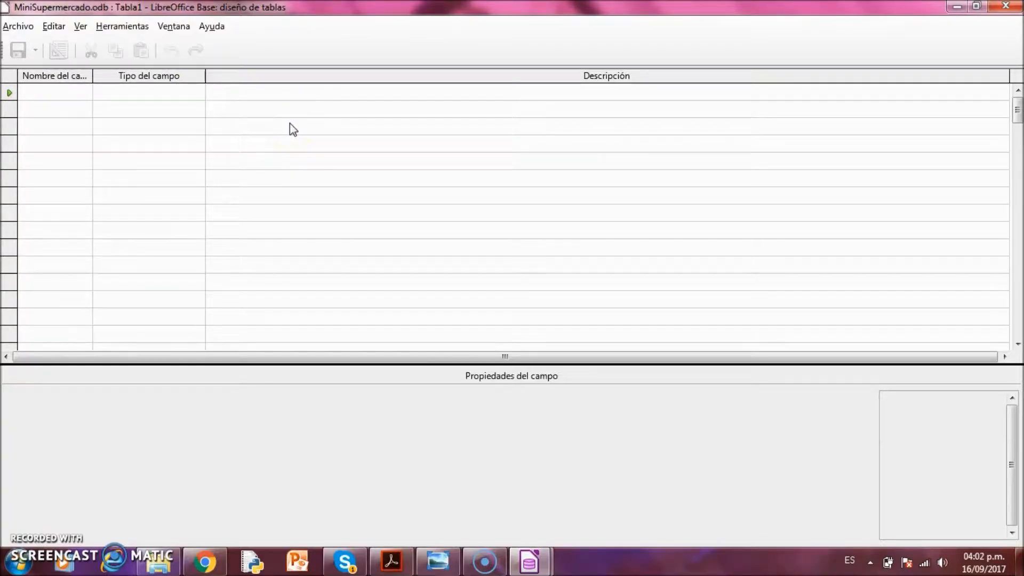
click(162, 91)
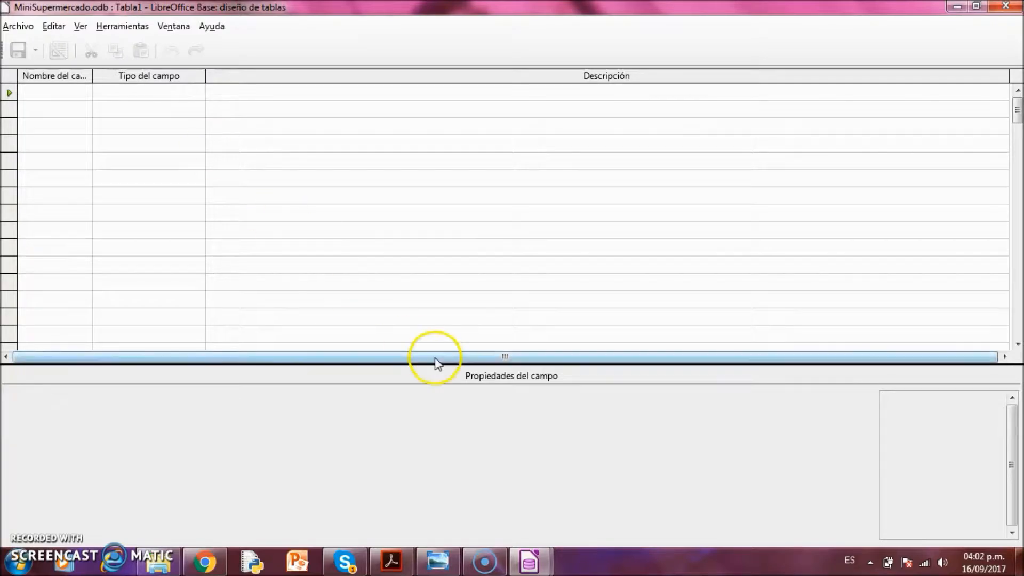
click(437, 562)
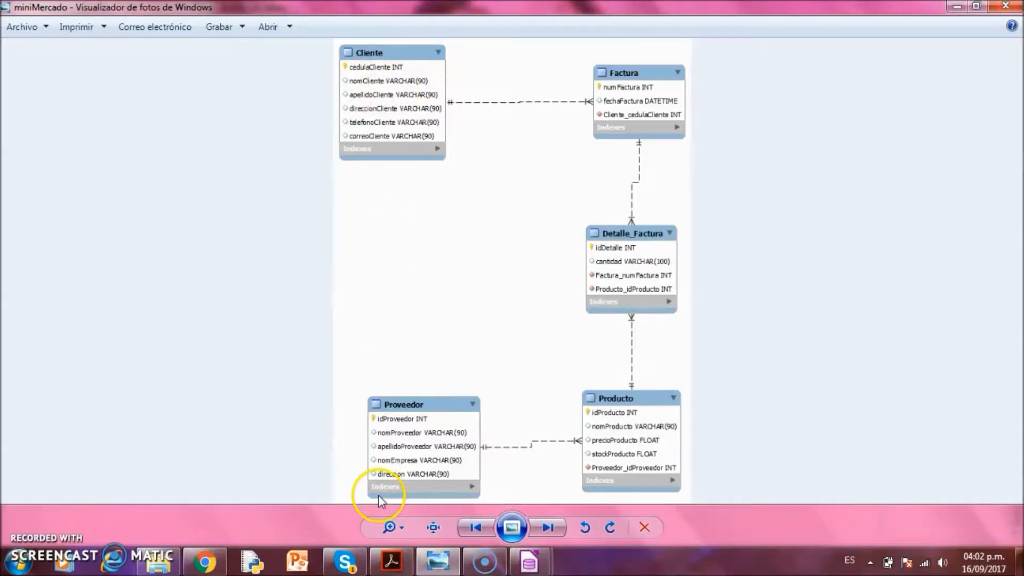
Return to the empty Tabla1 table design in LibreOffice Base
click(528, 564)
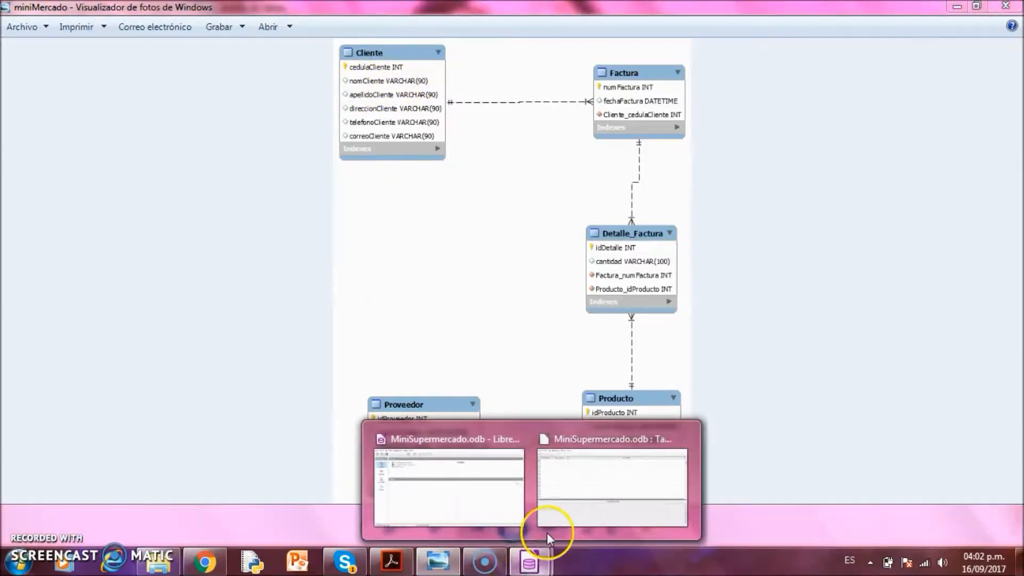
click(578, 515)
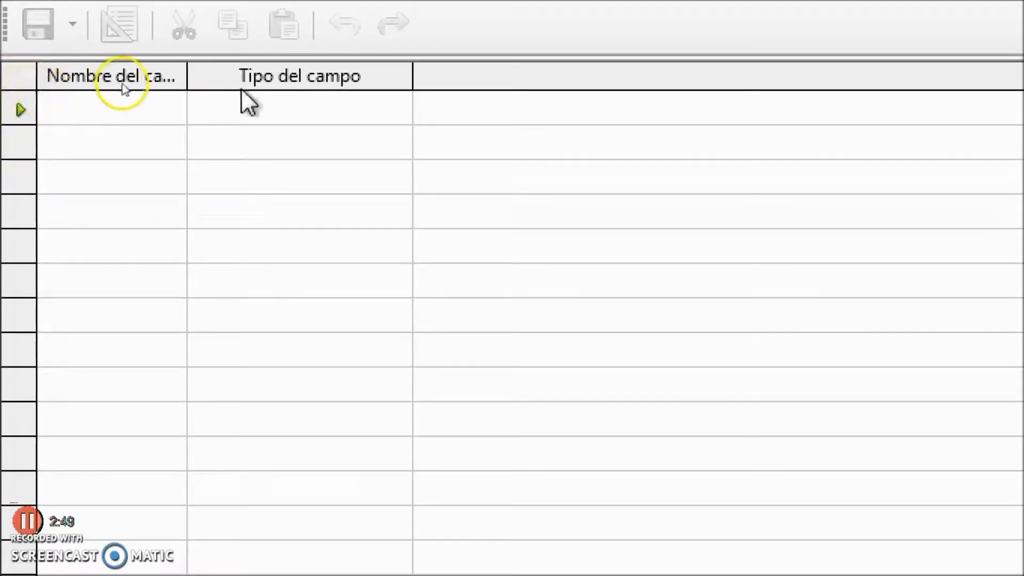
Add the first field cedulaCliente with type Entero [ INTEGER ]
click(125, 107)
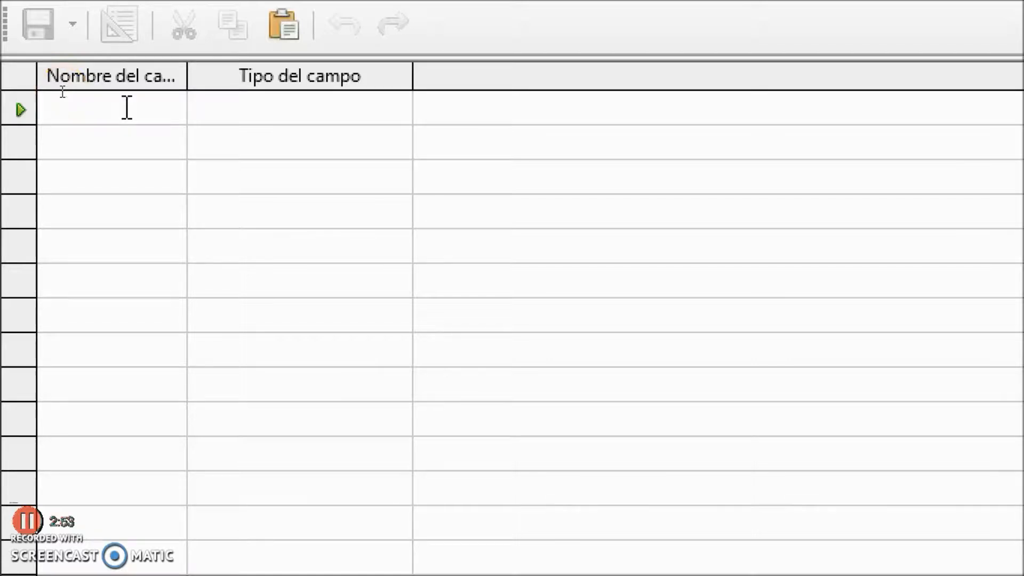
text(ced)
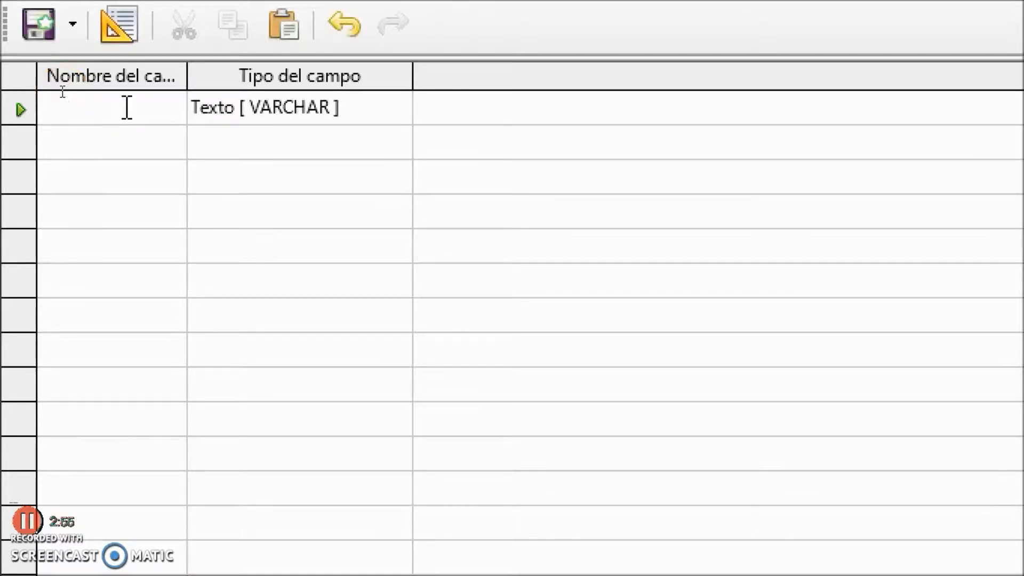
text(ulaClien)
key(BackSpace)
text(ente)
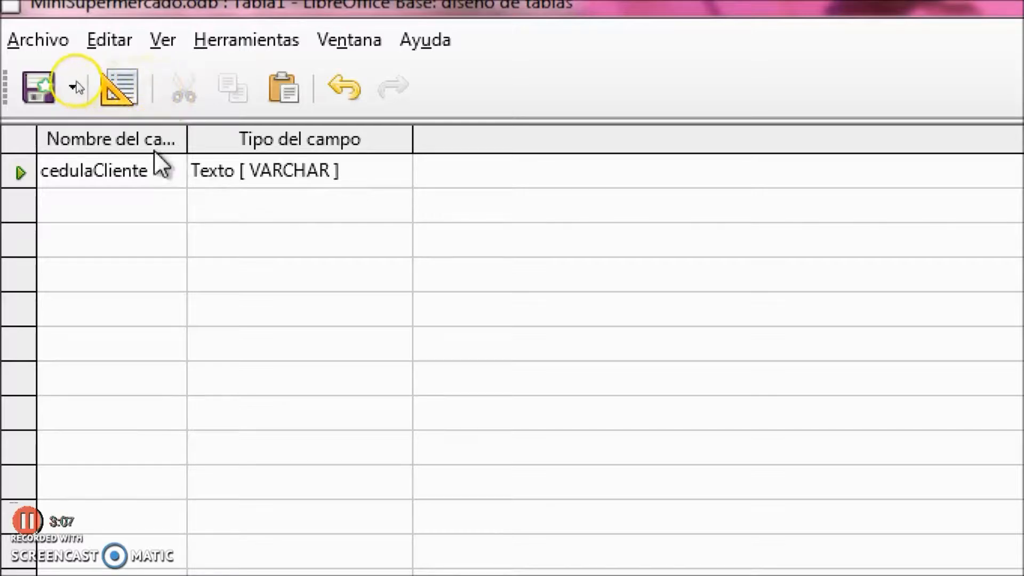
click(389, 176)
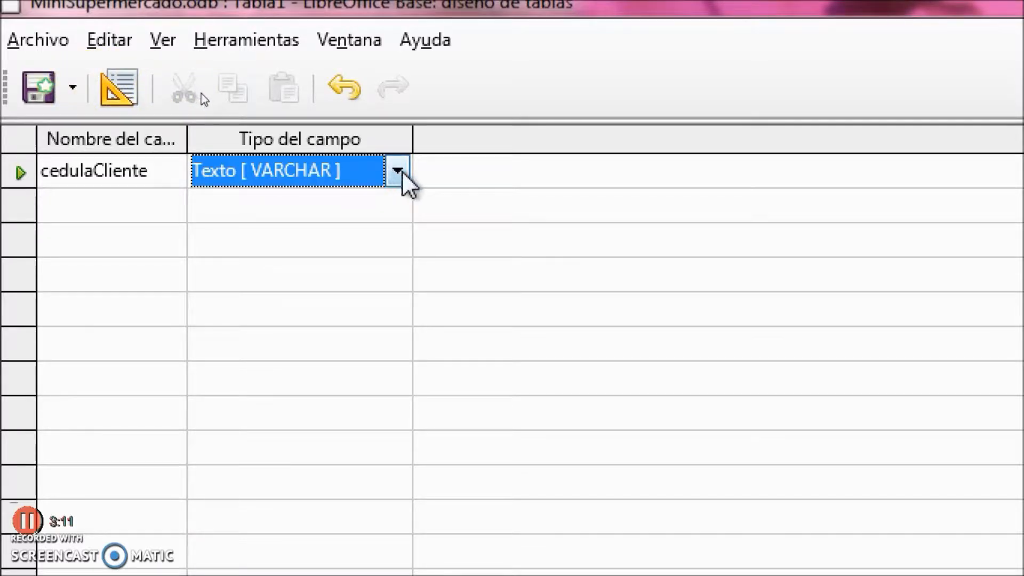
click(398, 172)
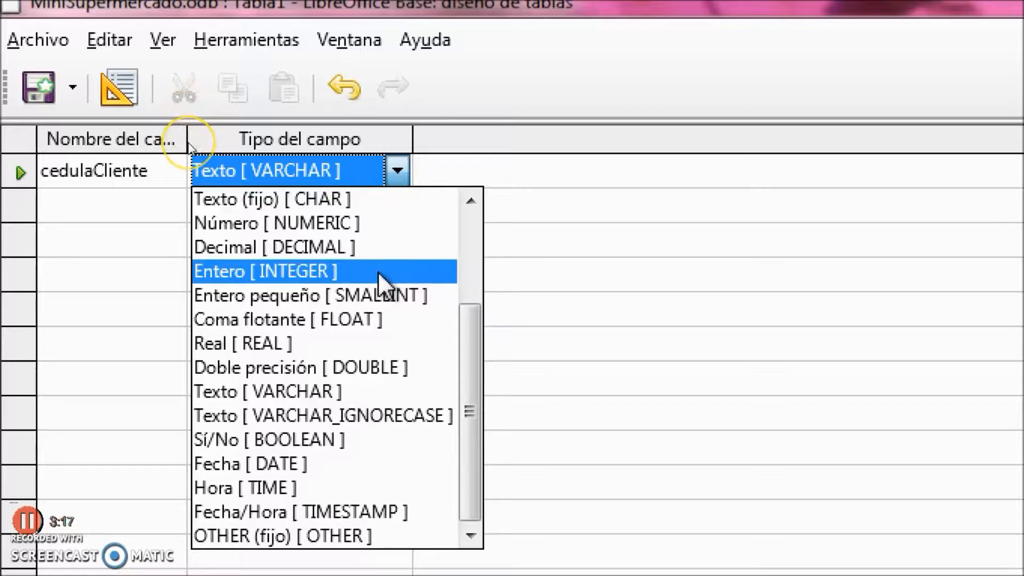
click(285, 273)
click(32, 89)
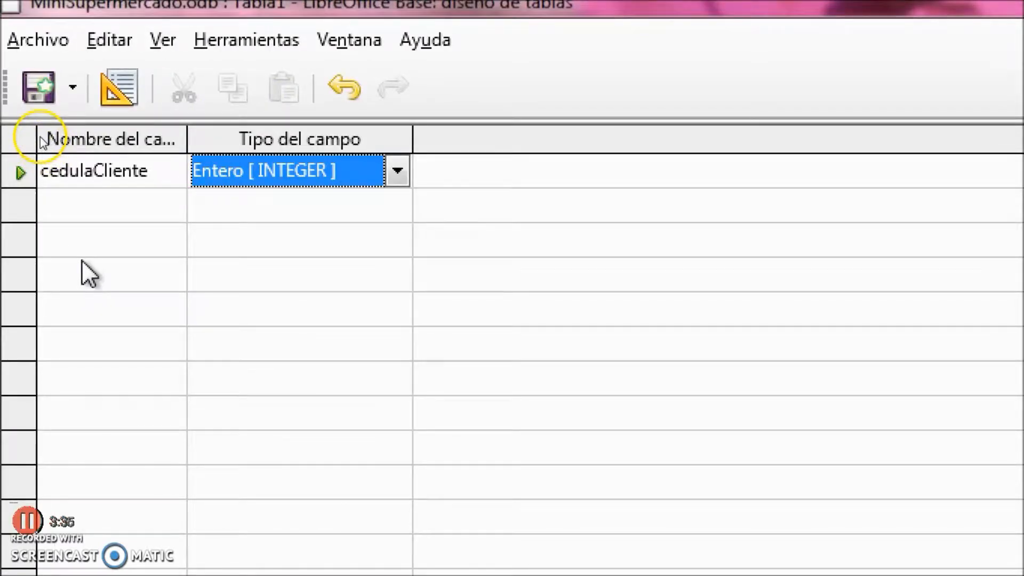
click(100, 202)
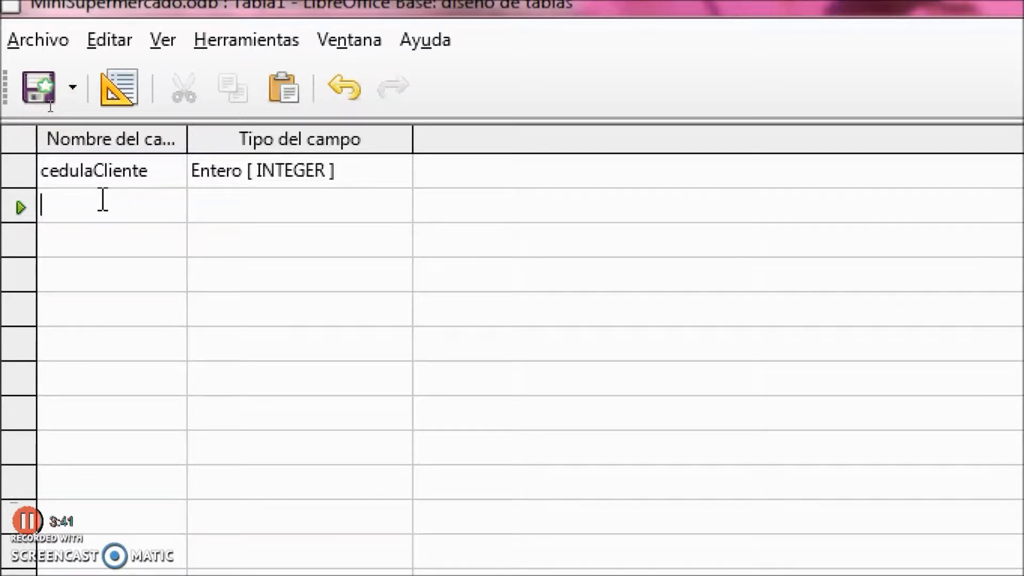
Name the second field nomCliente and bring the miniMercado diagram forward
text(nomC)
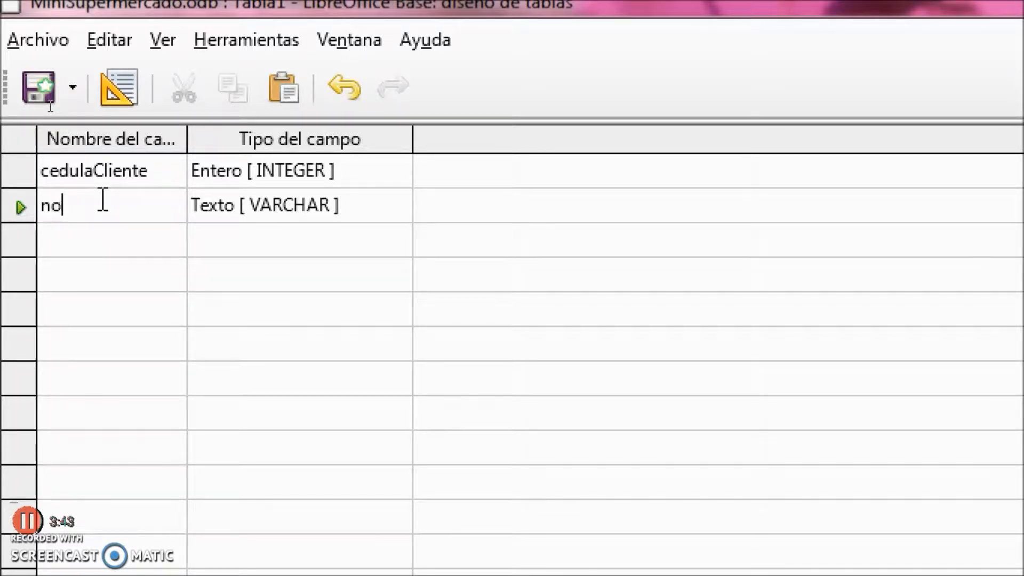
text(liente)
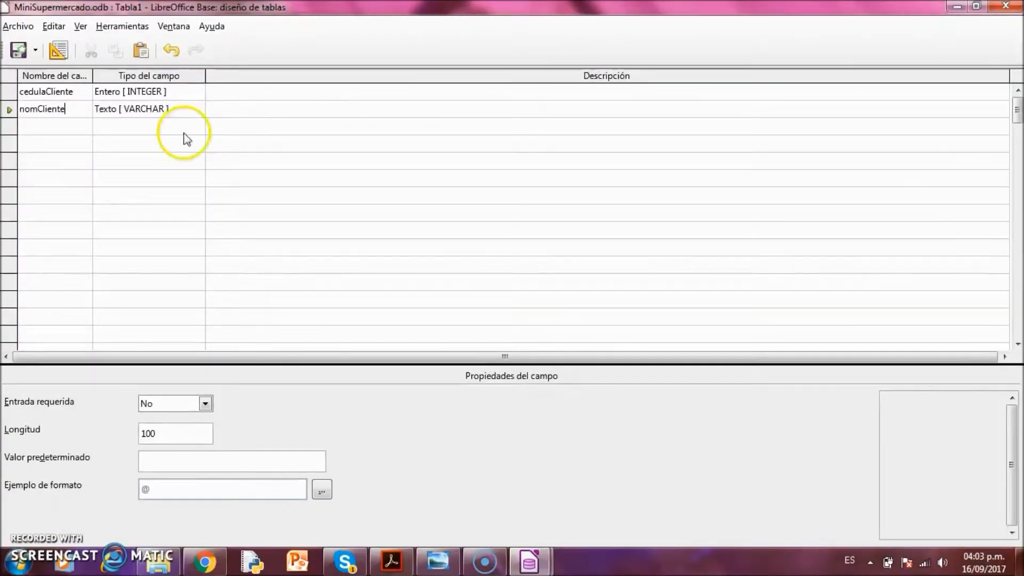
click(437, 558)
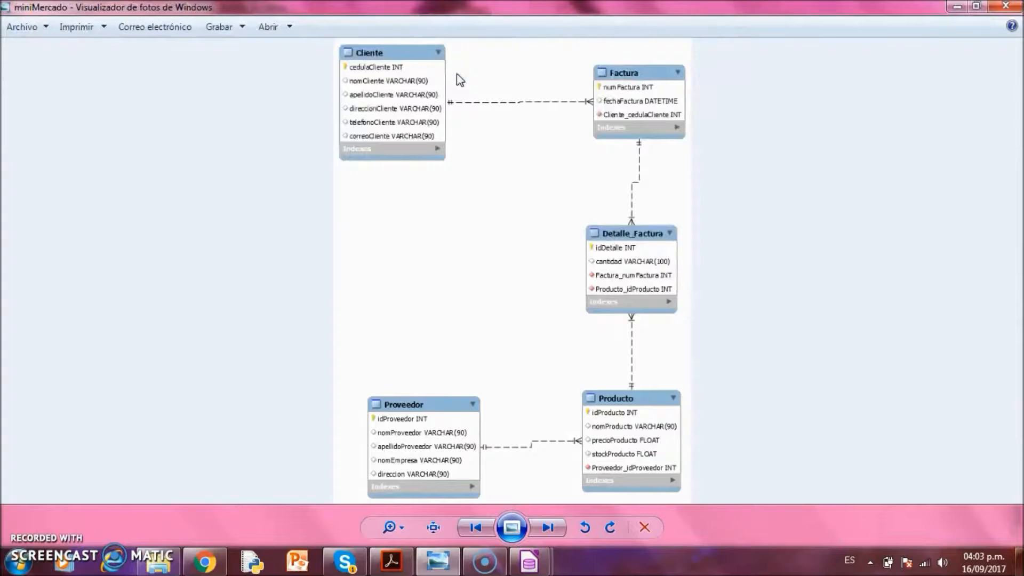
Return to the Tabla1 design showing nomCliente's field properties
mouse_move(529, 564)
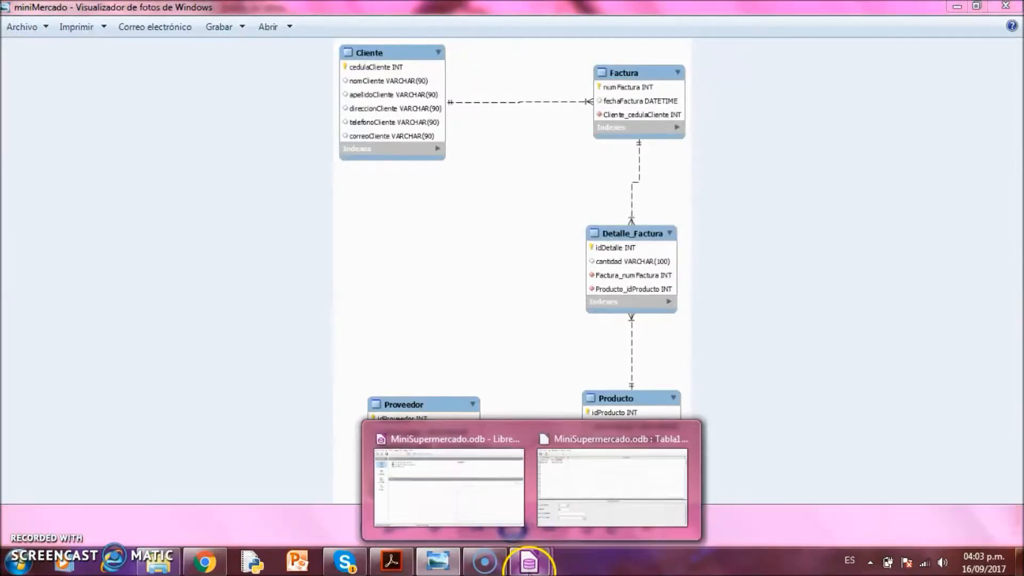
click(583, 516)
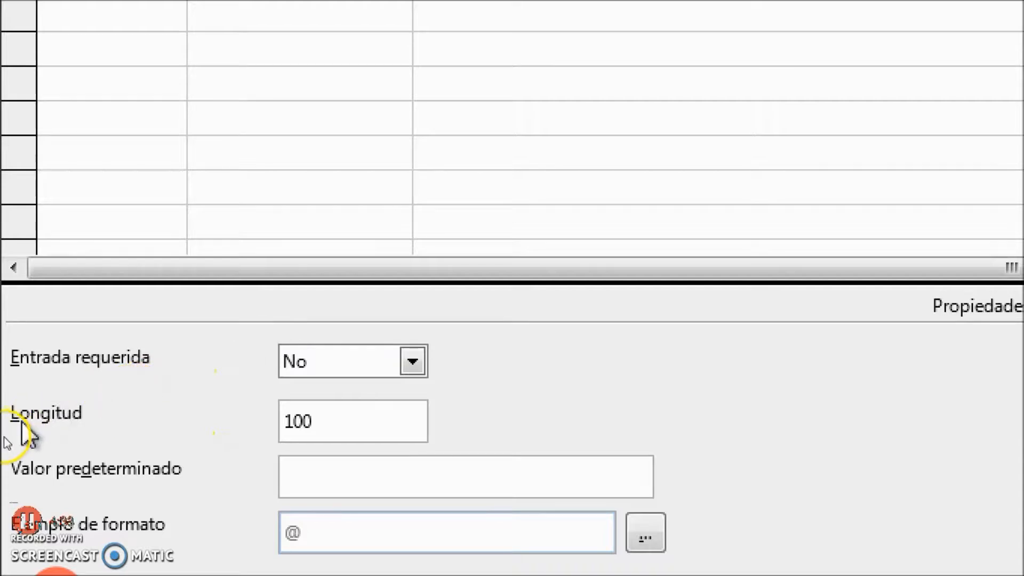
Change nomCliente's length from 100 to 90 characters
click(385, 415)
key(BackSpace)
key(BackSpace)
text(8)
key(BackSpace)
text(90)
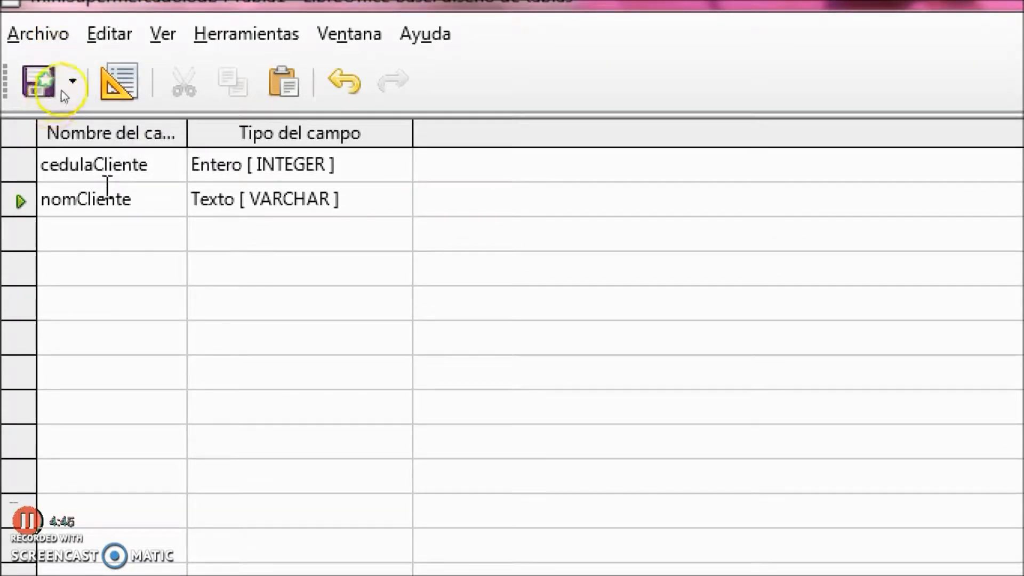
click(183, 163)
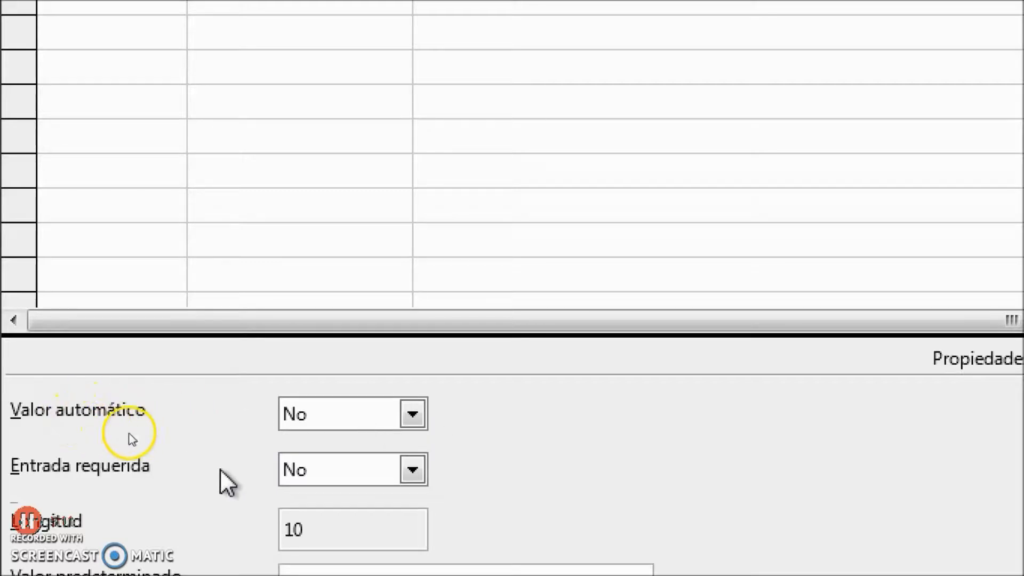
Make cedulaCliente a required entry and the table's primary key, then view the diagram
click(413, 470)
click(381, 504)
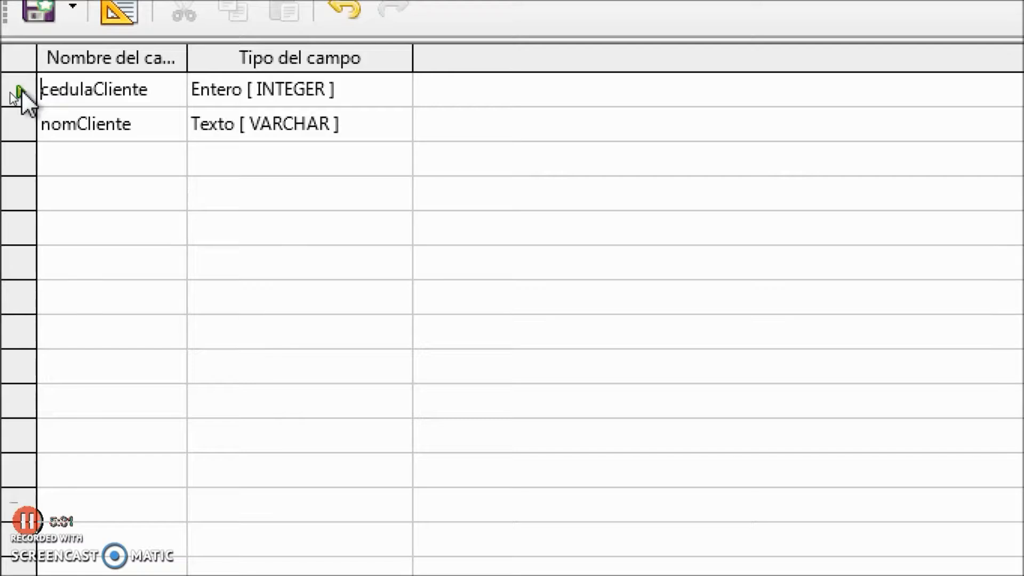
right_click(22, 90)
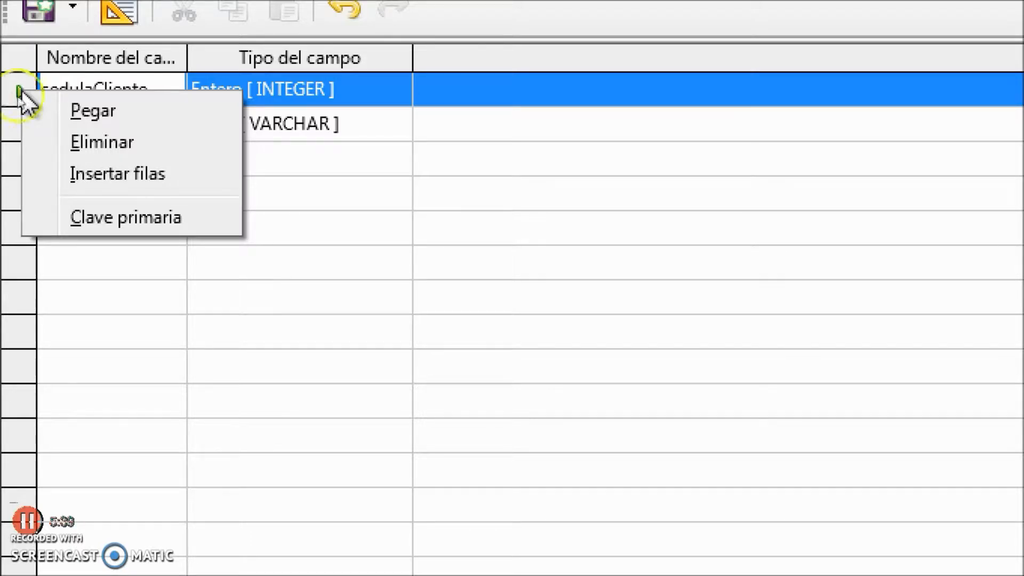
click(97, 216)
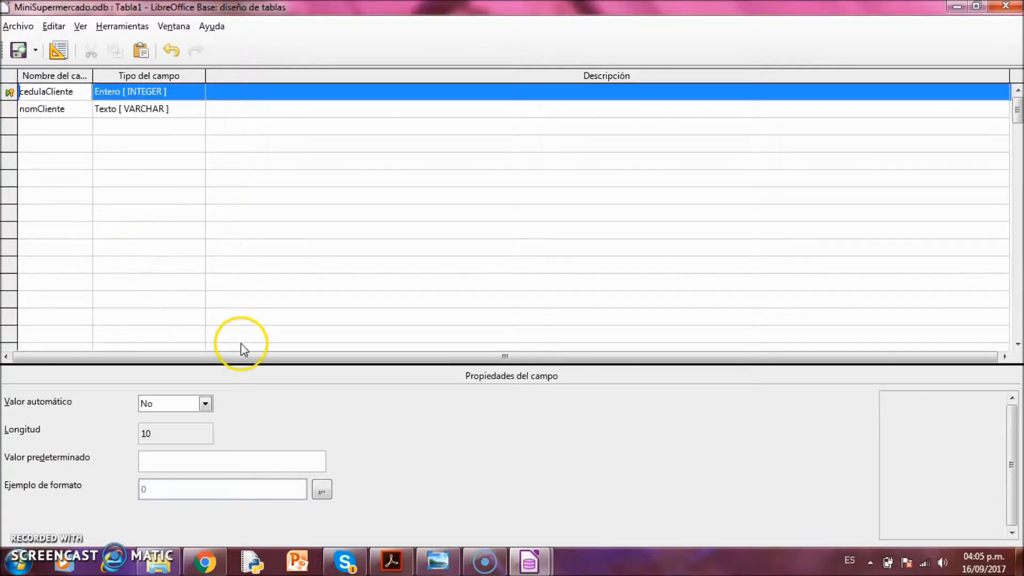
click(446, 557)
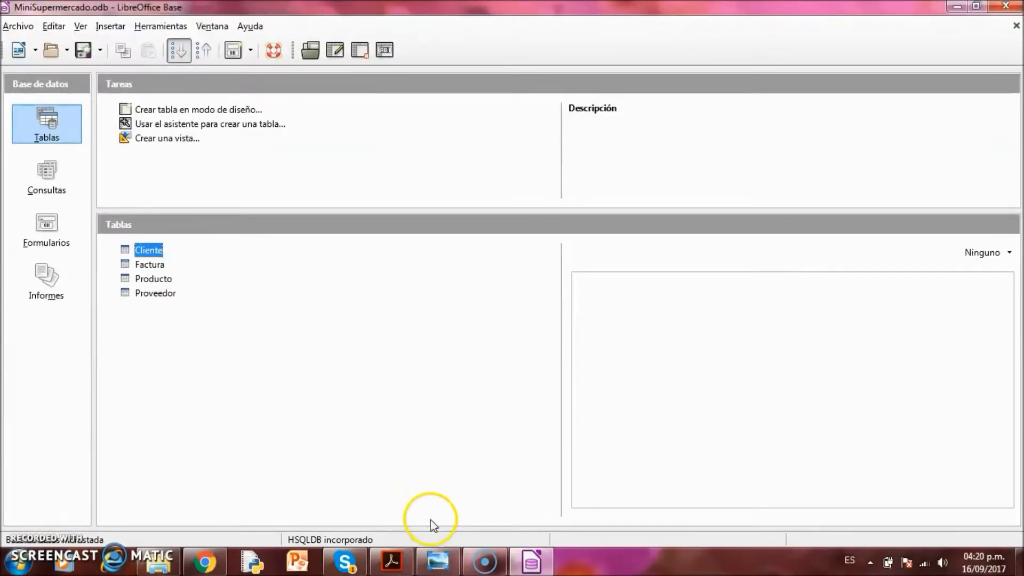
After checking the ER diagram, start a new table in design view in the MiniSupermercado database
click(438, 560)
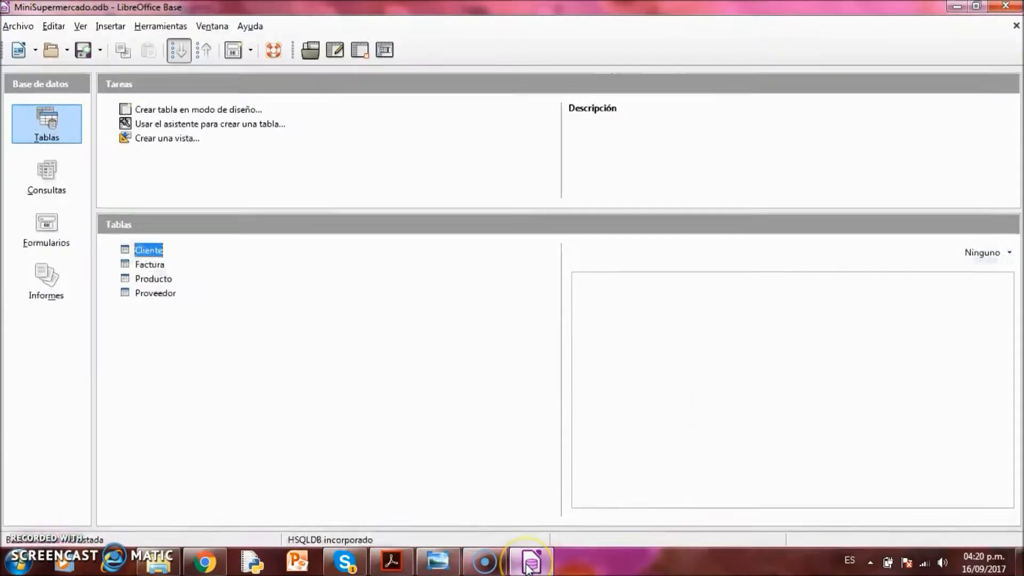
click(531, 561)
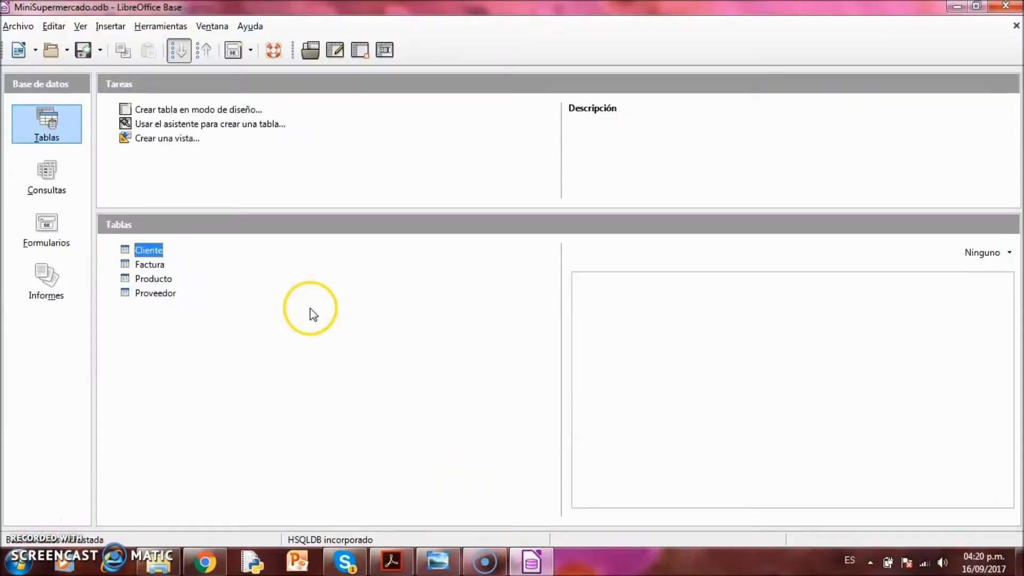
click(192, 113)
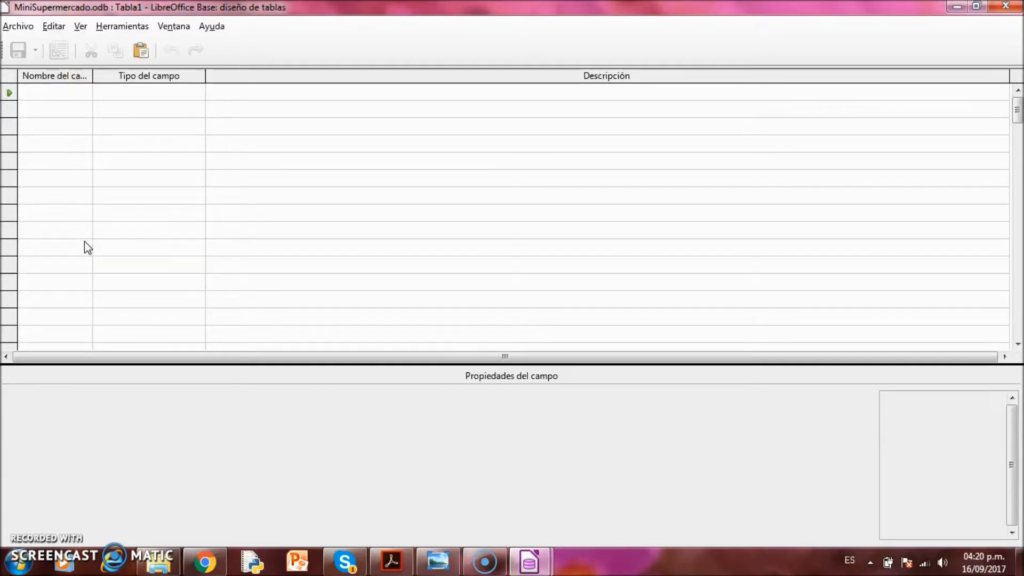
Add a field idDetalle of type Entero [INTEGER] with Entrada requerida set to Sí
text(id)
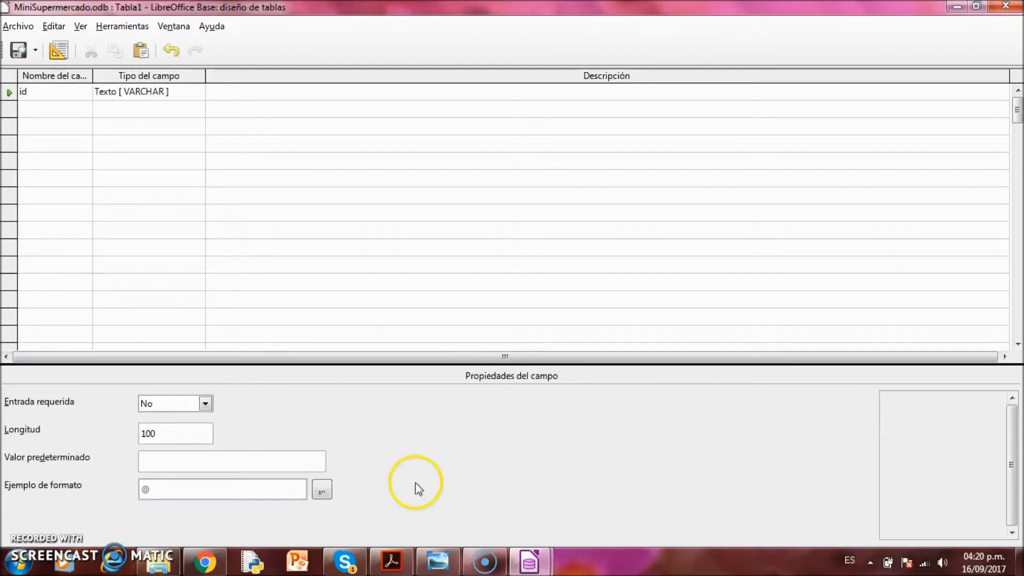
click(438, 561)
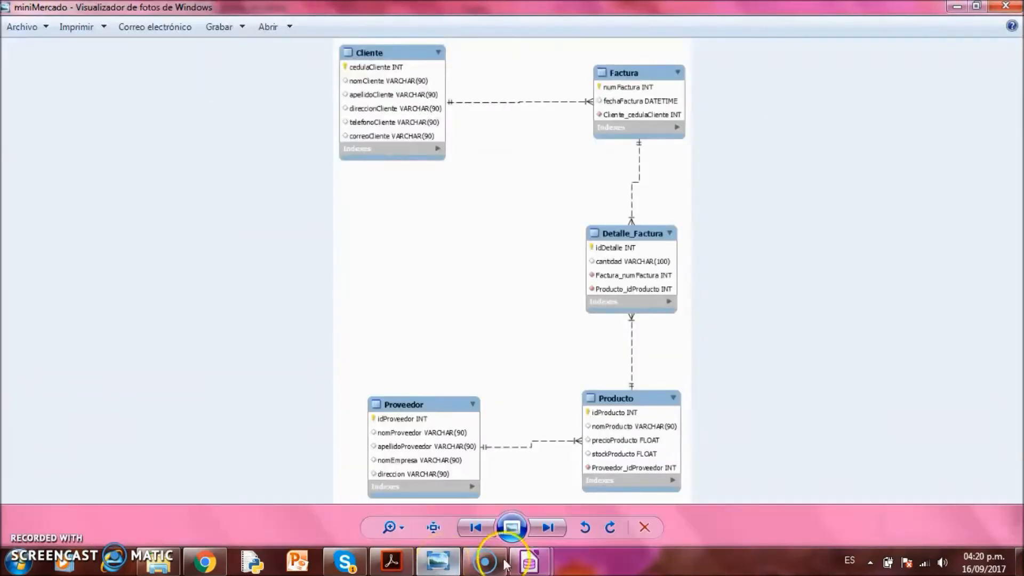
mouse_move(529, 561)
click(581, 508)
text(Detalle)
key(Tab)
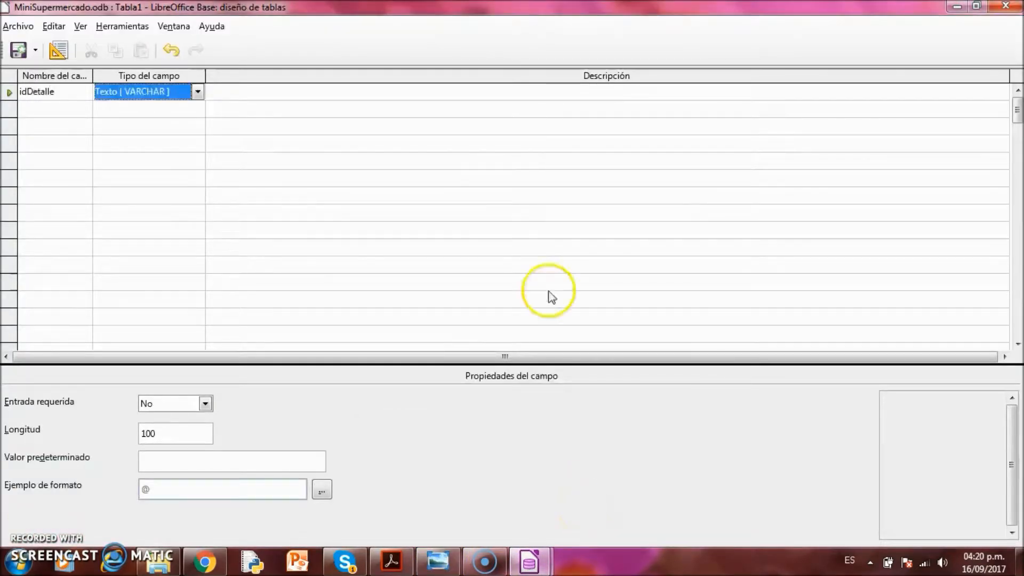
click(197, 92)
click(177, 140)
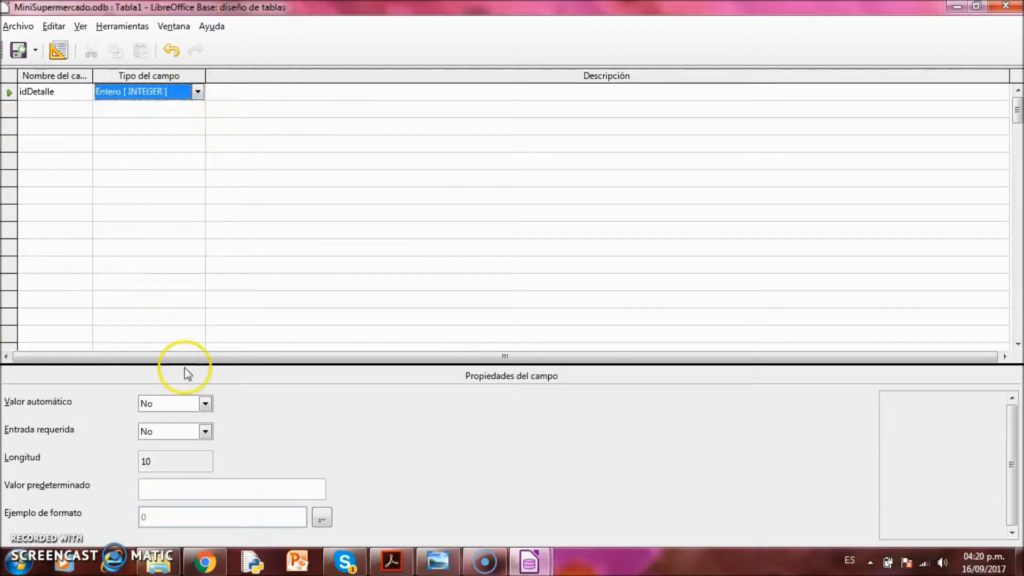
click(205, 431)
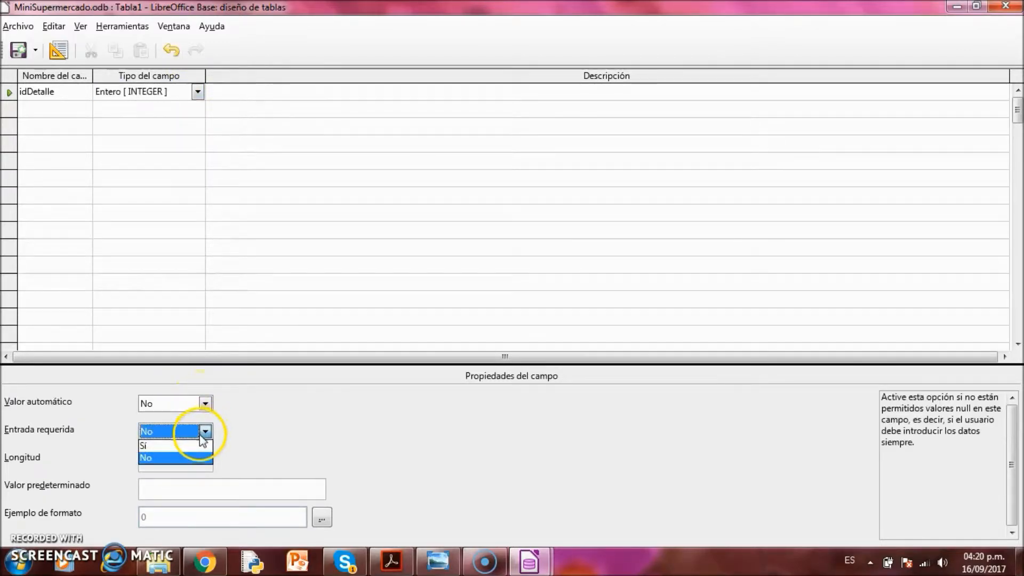
click(197, 446)
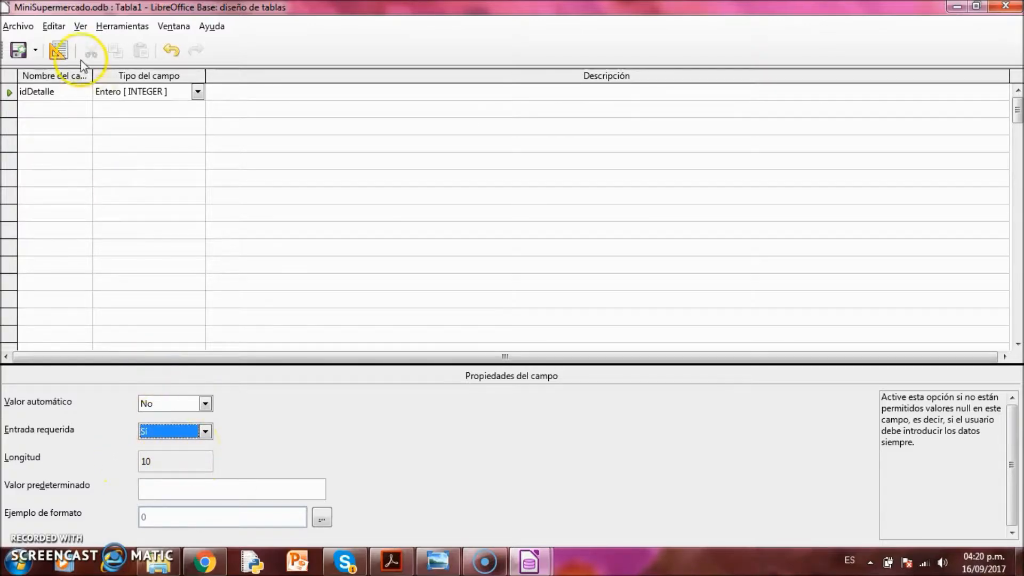
Add a second field named cantidad, checking the ER diagram for reference
click(75, 113)
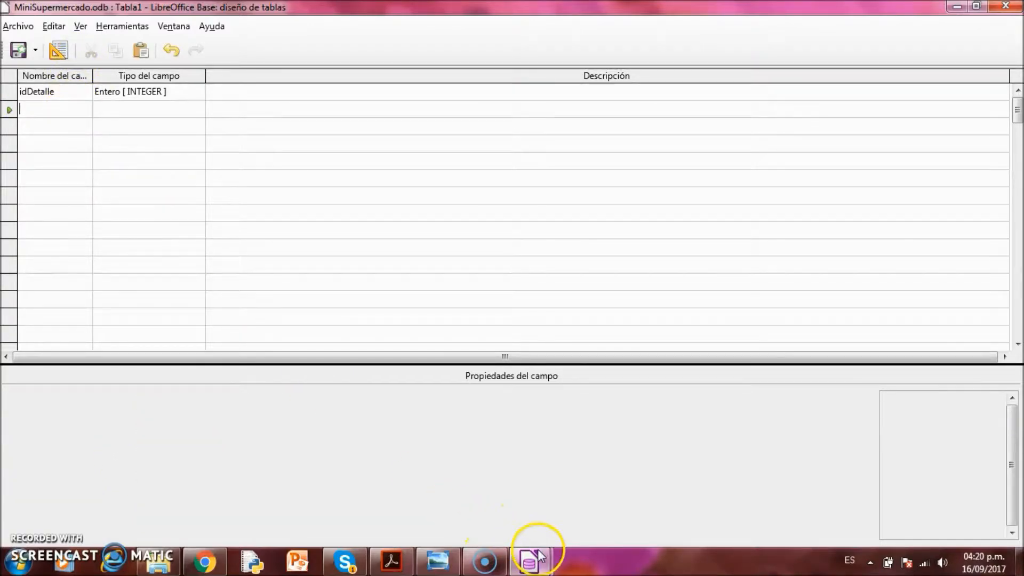
mouse_move(449, 552)
click(482, 461)
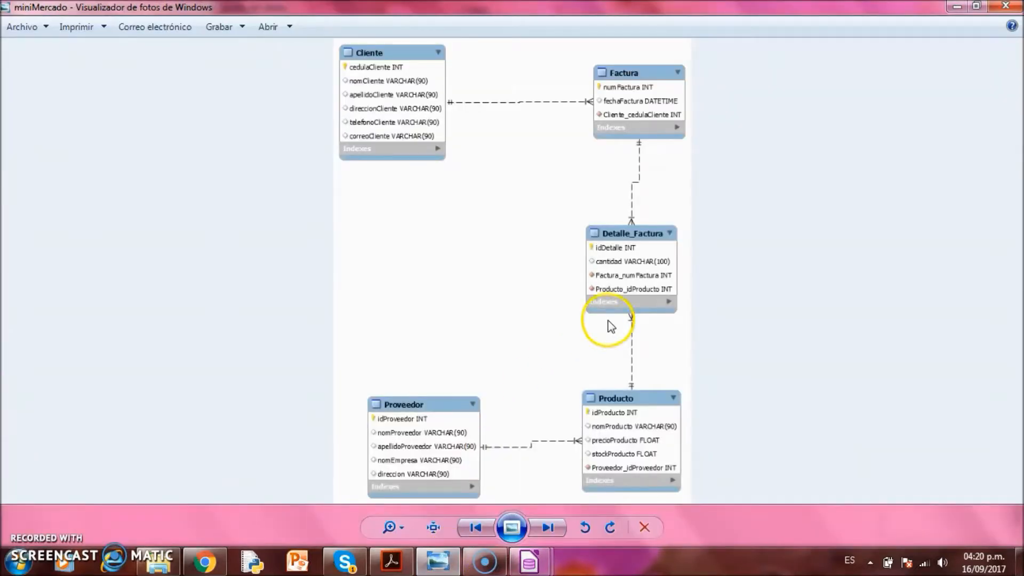
key(alt+Tab)
text(ca)
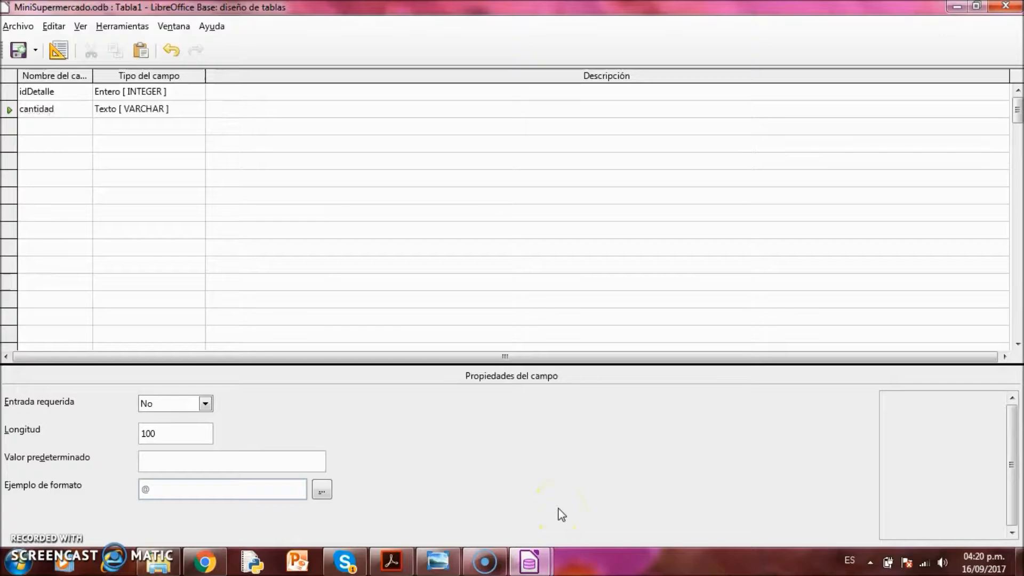
key(Tab)
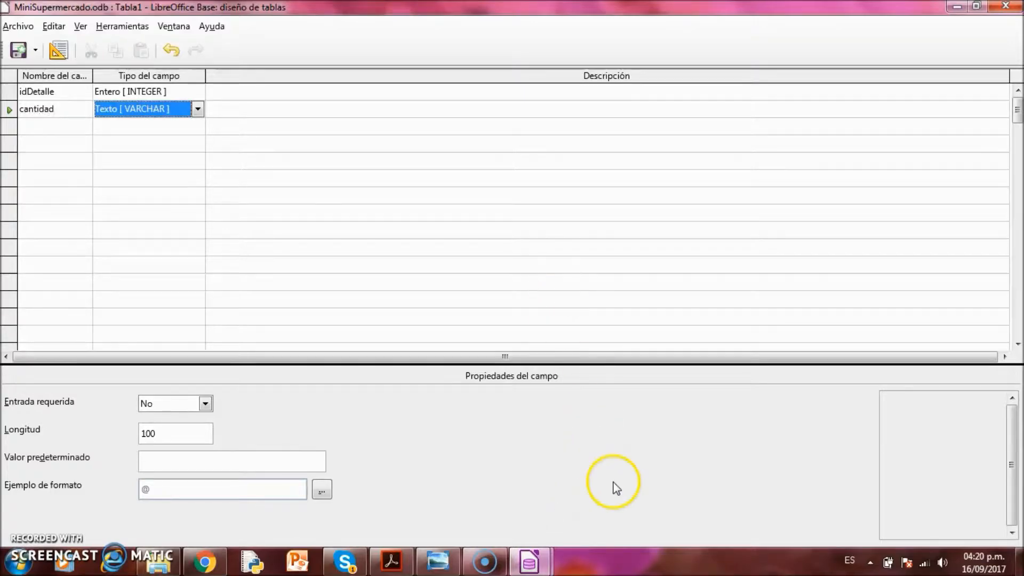
click(438, 560)
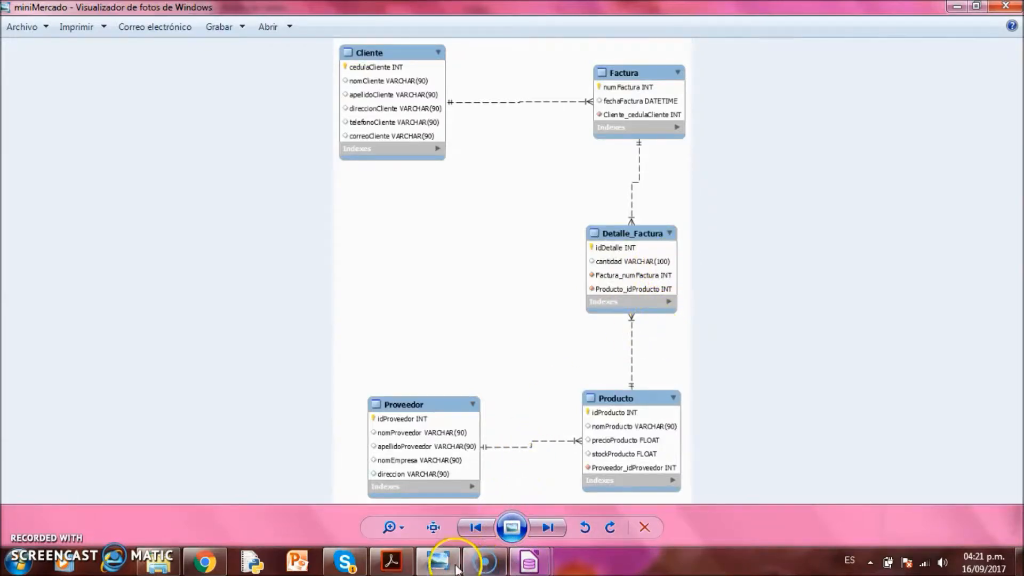
Set idDetalle's Valor automático to Sí and make it the primary key
mouse_move(528, 562)
click(574, 517)
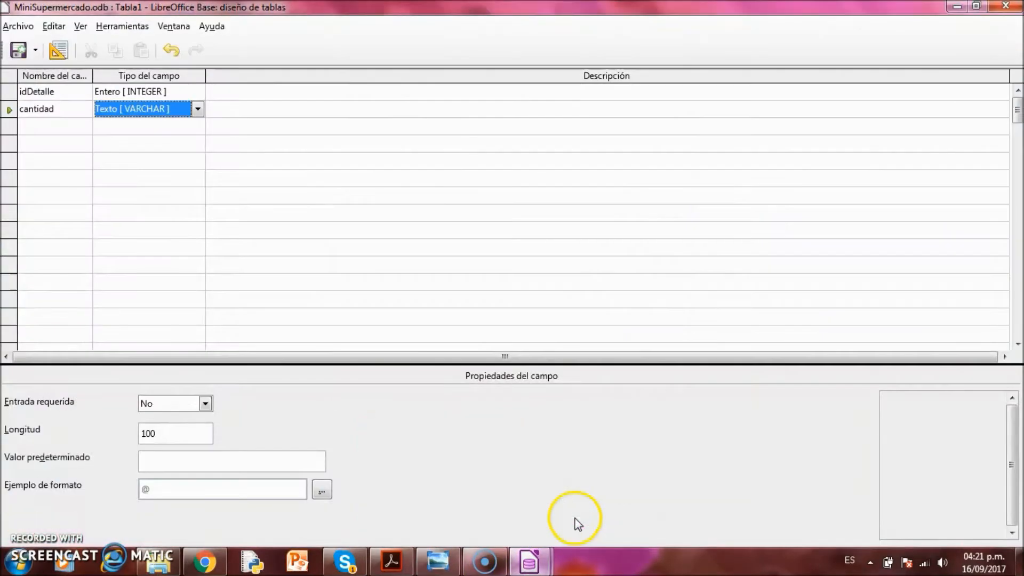
click(72, 89)
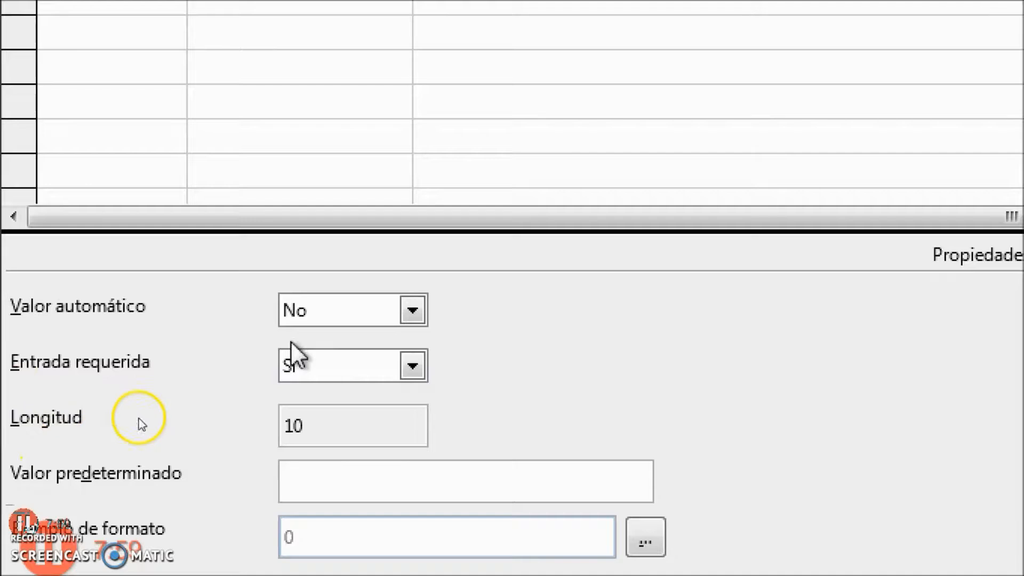
click(411, 310)
click(412, 310)
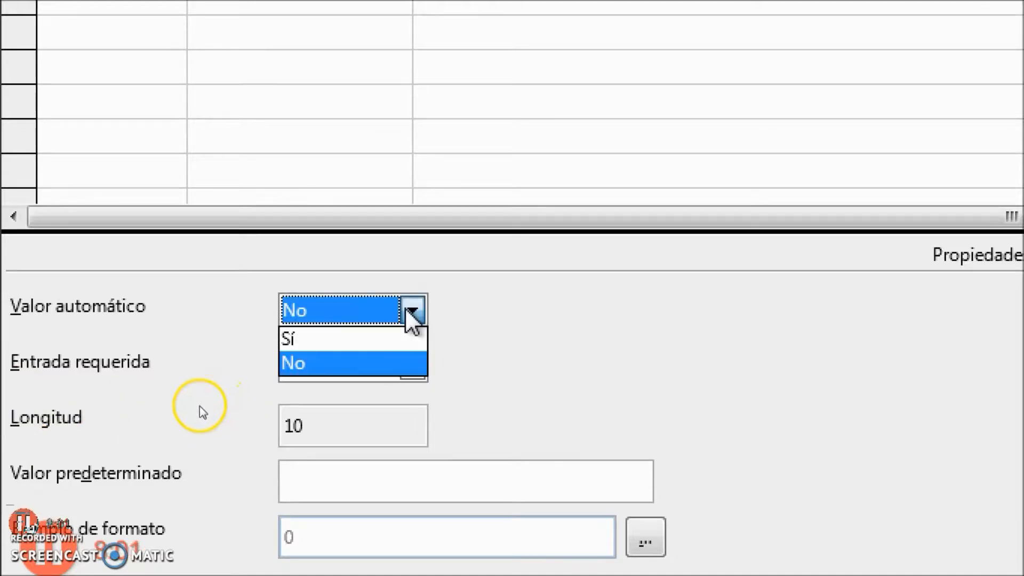
click(371, 346)
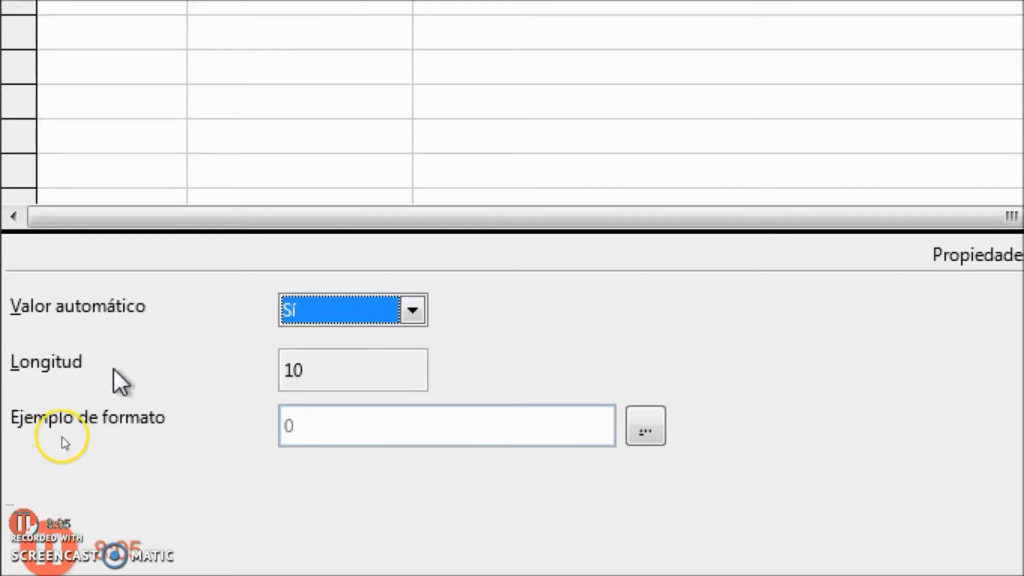
click(327, 371)
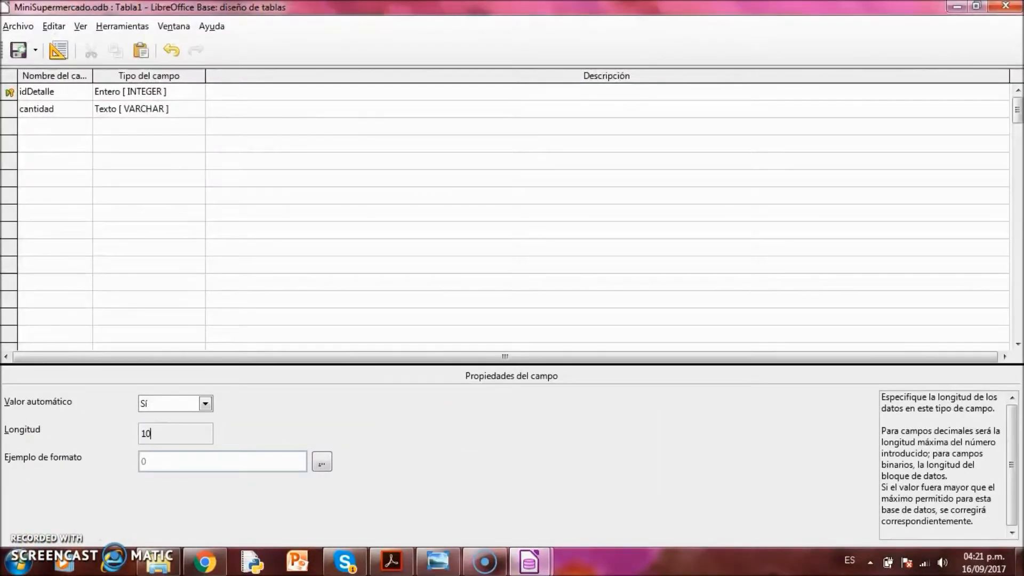
click(110, 110)
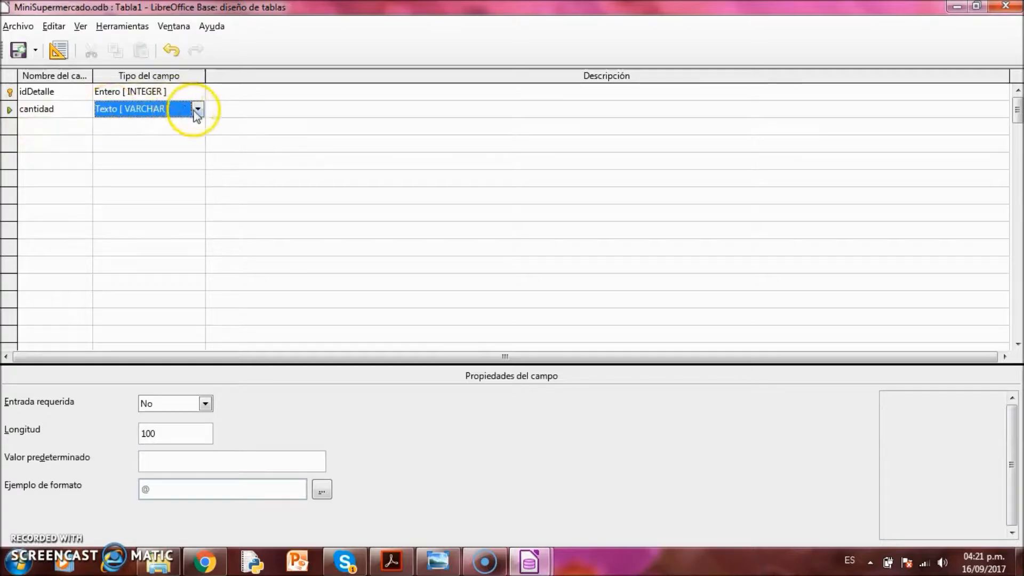
Make cantidad a numeric field and add a third field named Factura_numFactura
click(197, 109)
click(184, 136)
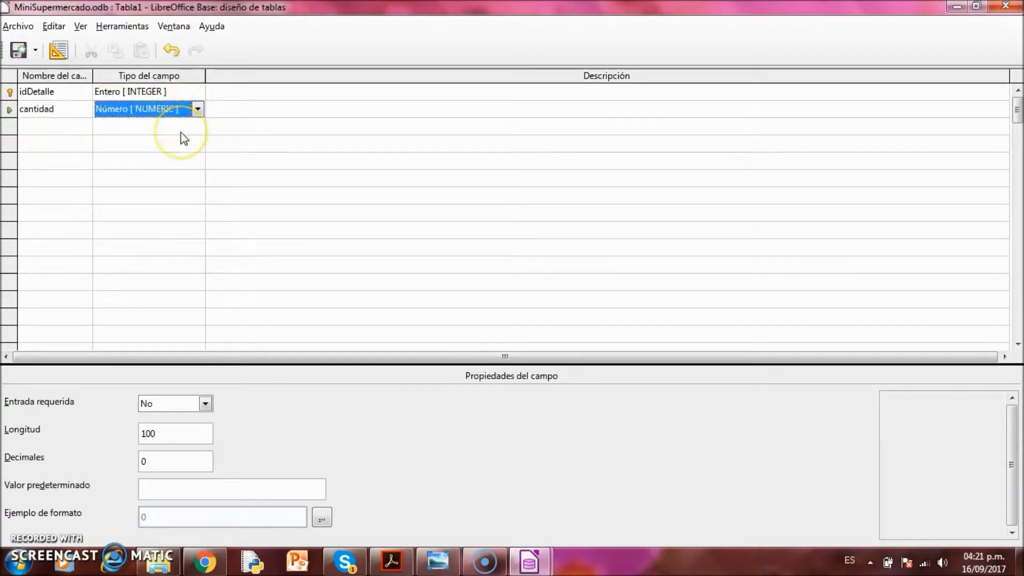
click(72, 127)
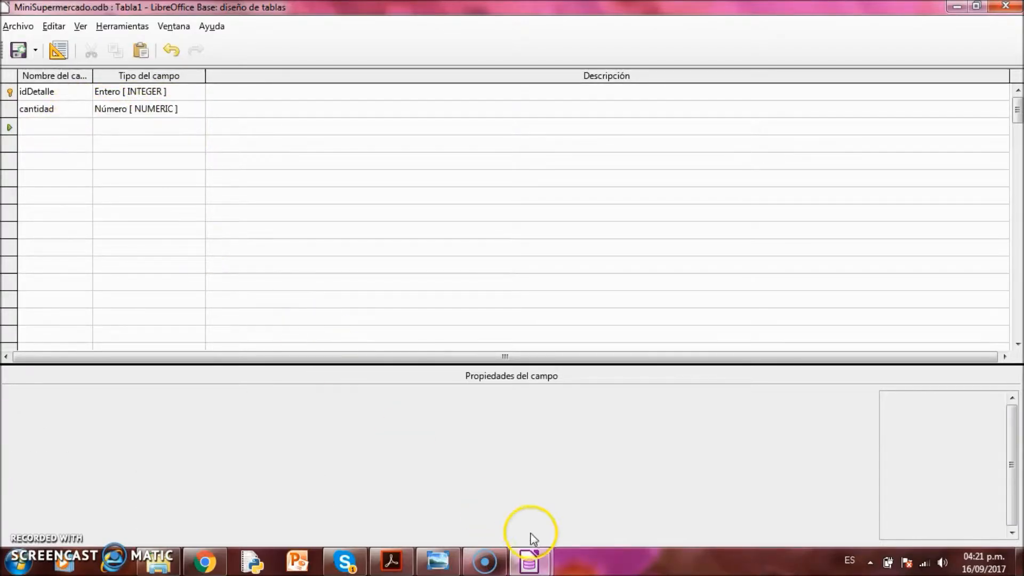
click(438, 561)
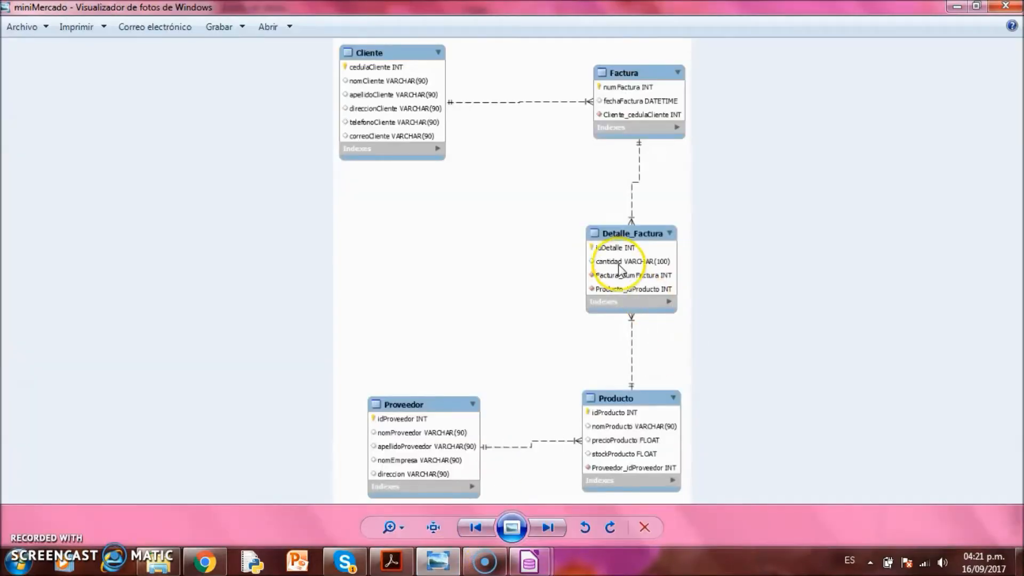
mouse_move(529, 561)
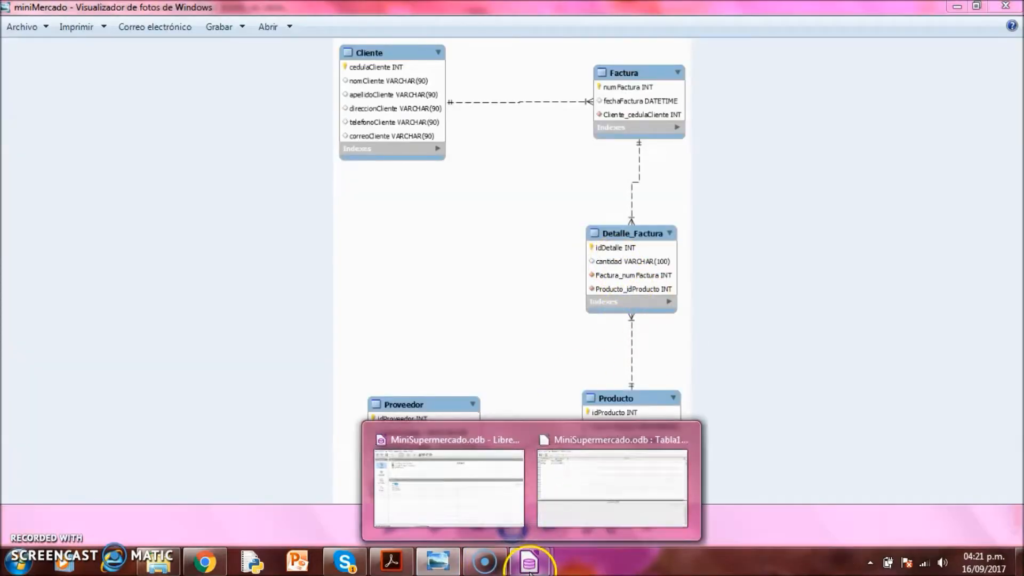
click(591, 498)
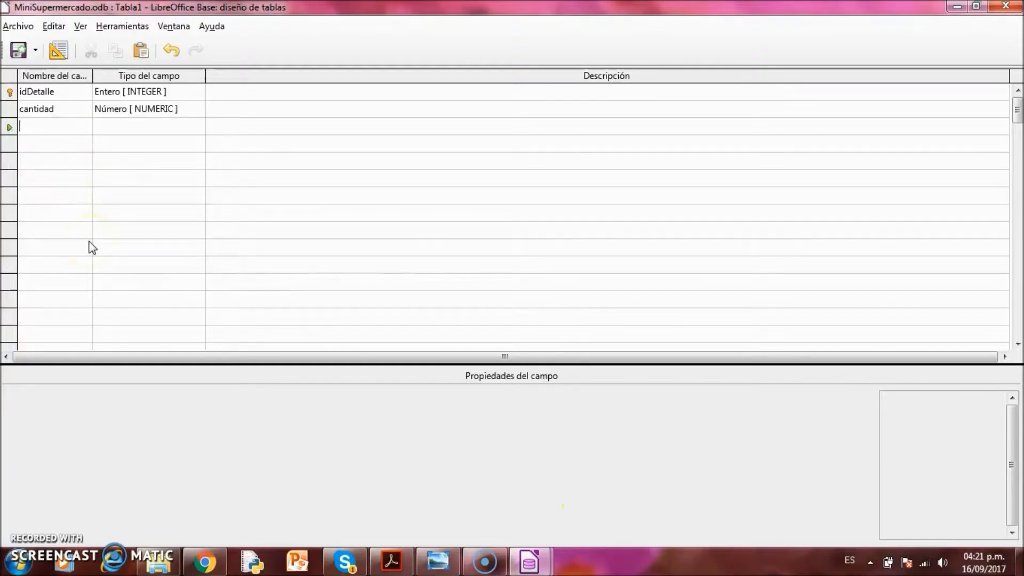
text(Factura_numF)
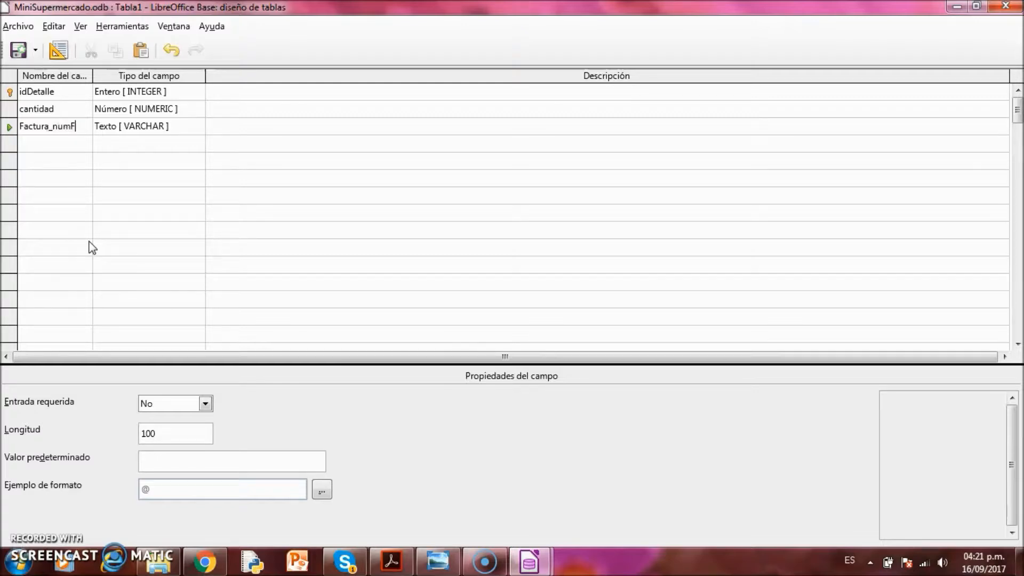
text(ur)
click(165, 129)
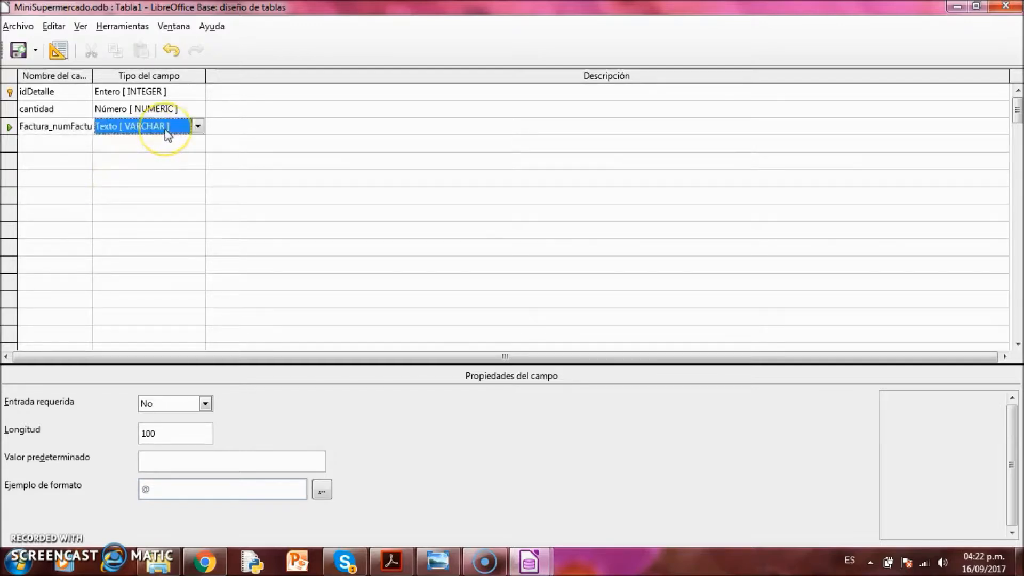
Set Factura_numFactura to Entero [INTEGER] with Entrada requerida Sí, then consult the diagram
click(197, 126)
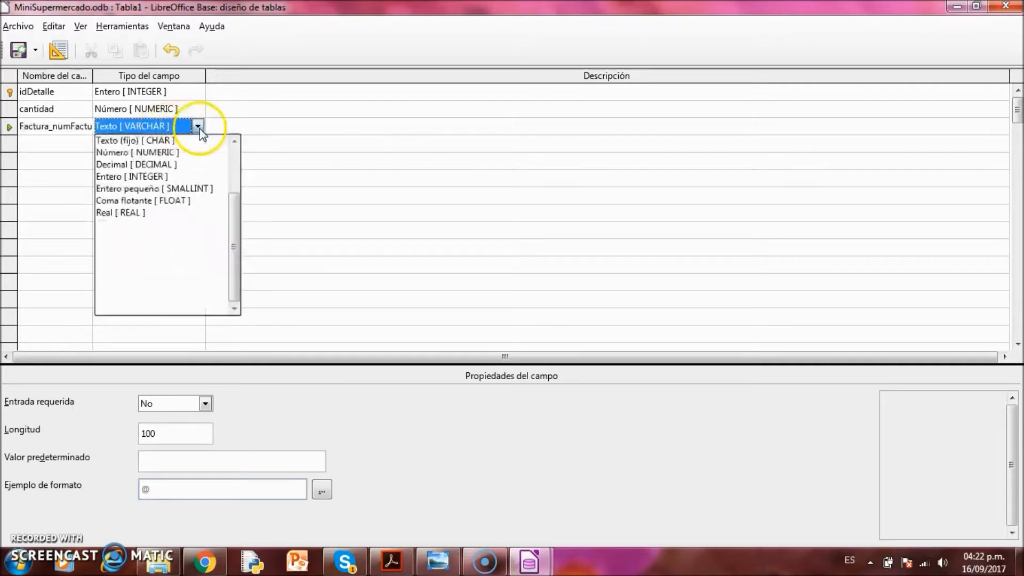
click(178, 177)
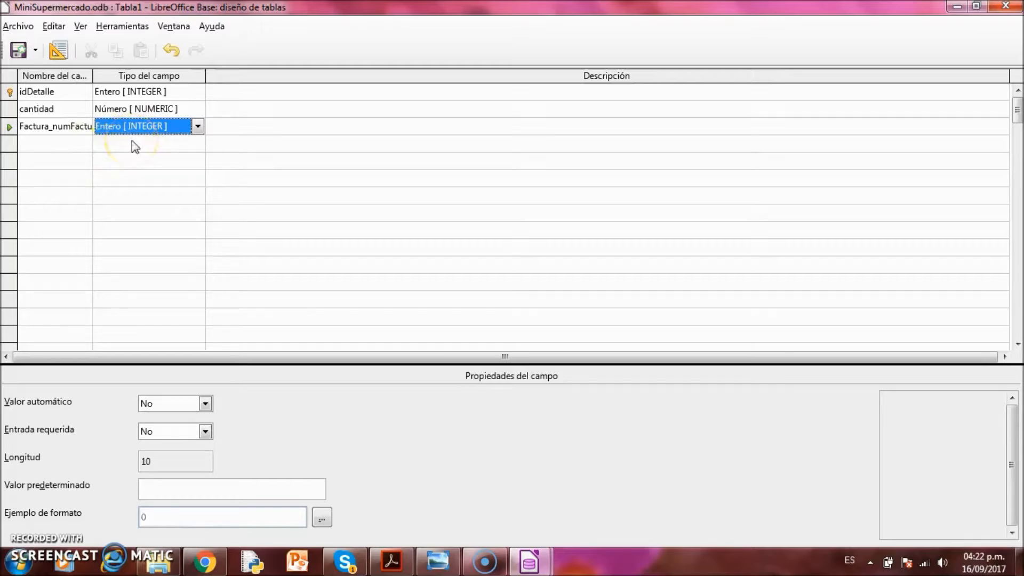
click(205, 430)
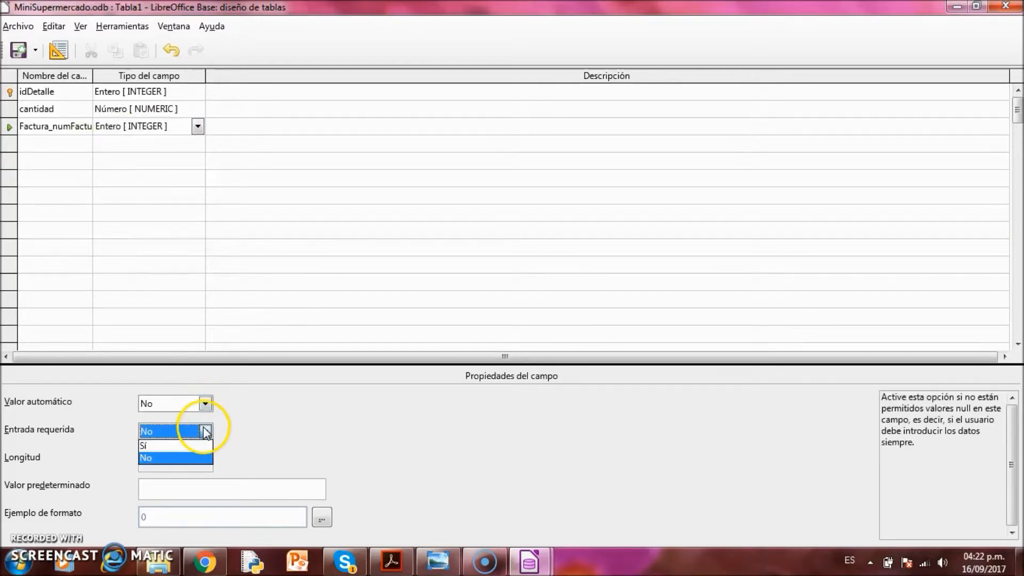
click(184, 441)
click(80, 143)
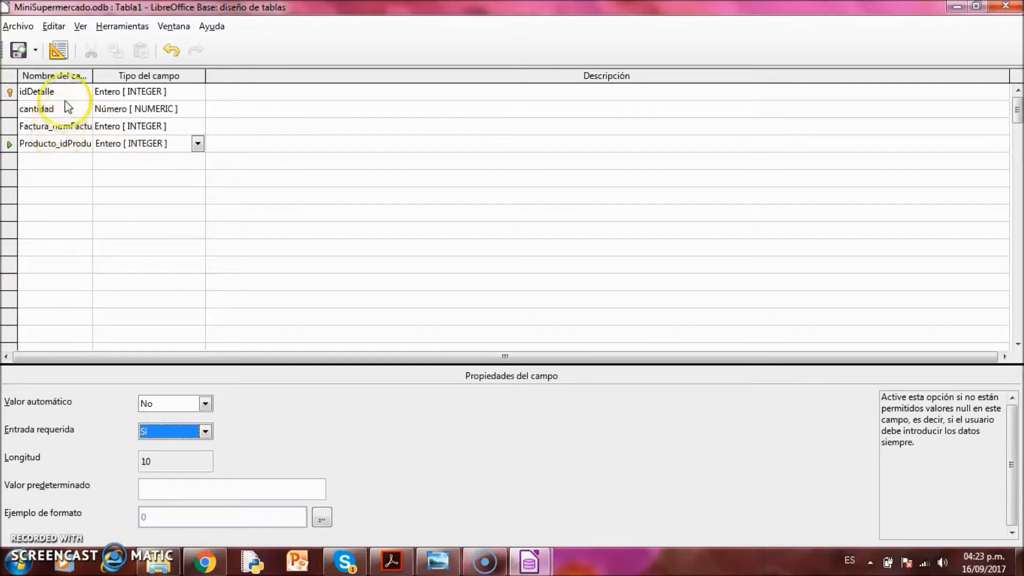
click(441, 563)
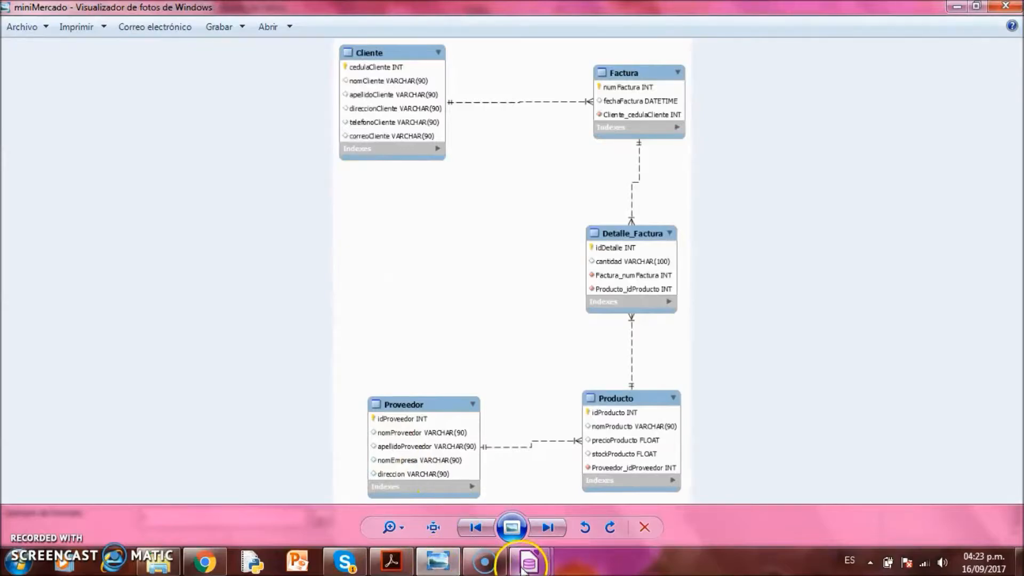
Leave the miniMercado diagram and bring the Tabla1 design window back to the front
mouse_move(528, 561)
click(587, 498)
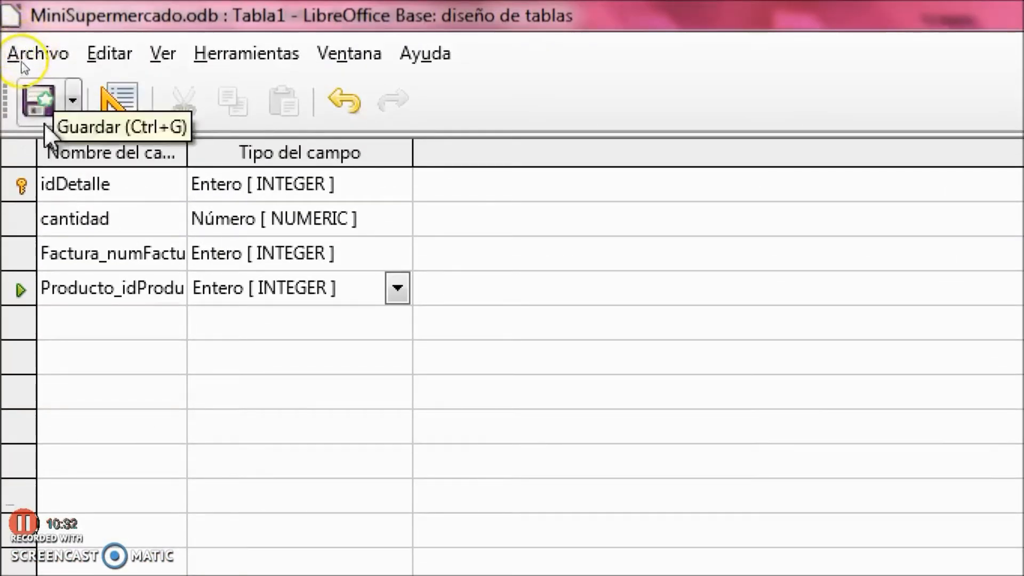
Save the four-field table under the name Detalle_Factura
click(43, 97)
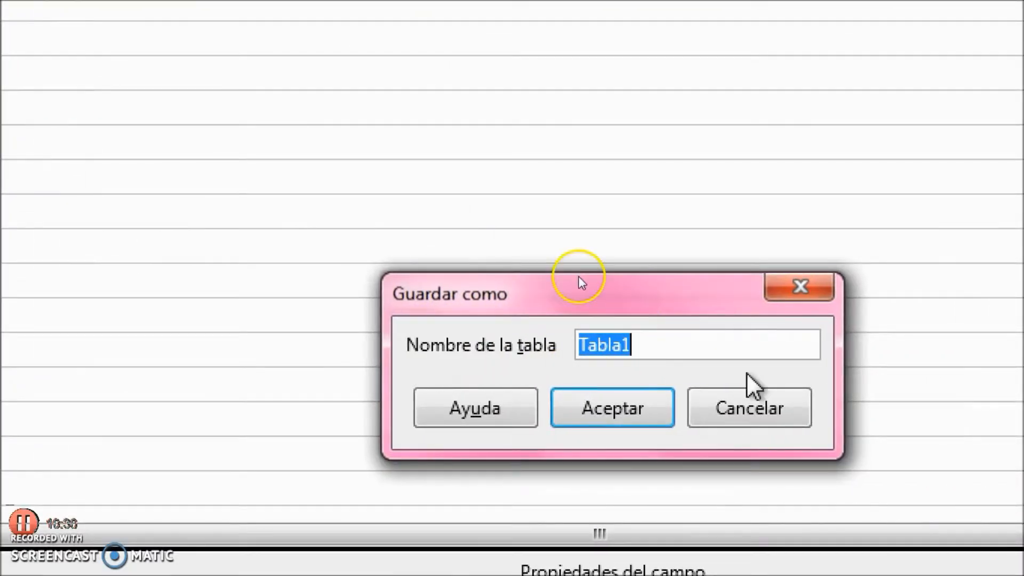
text(D)
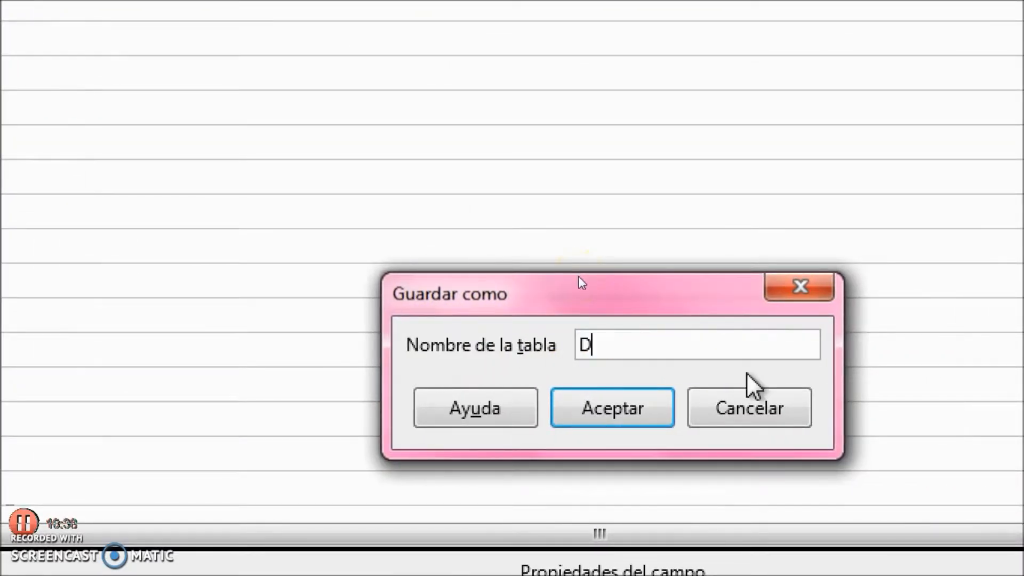
text(etalle)
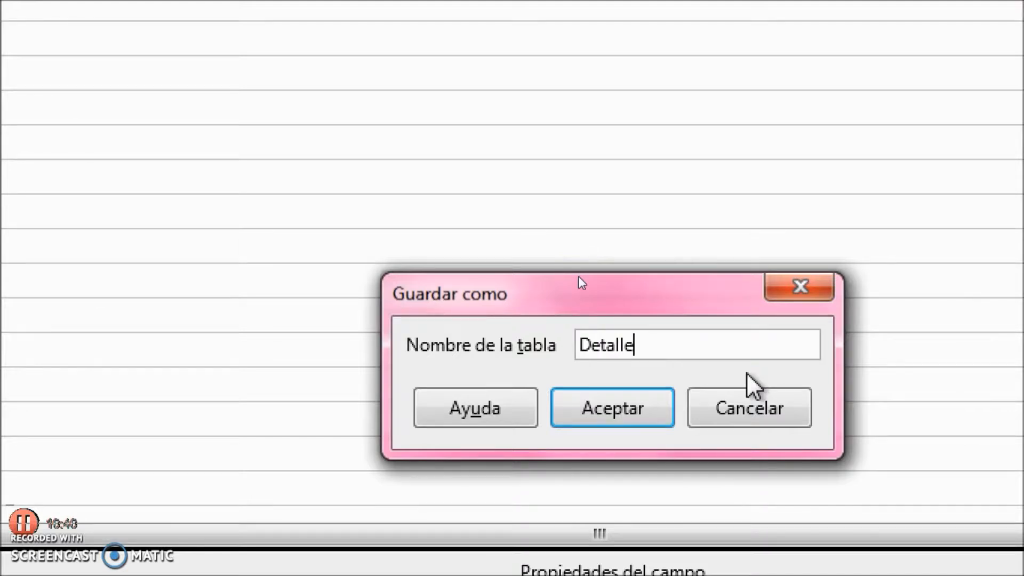
text(_Factura)
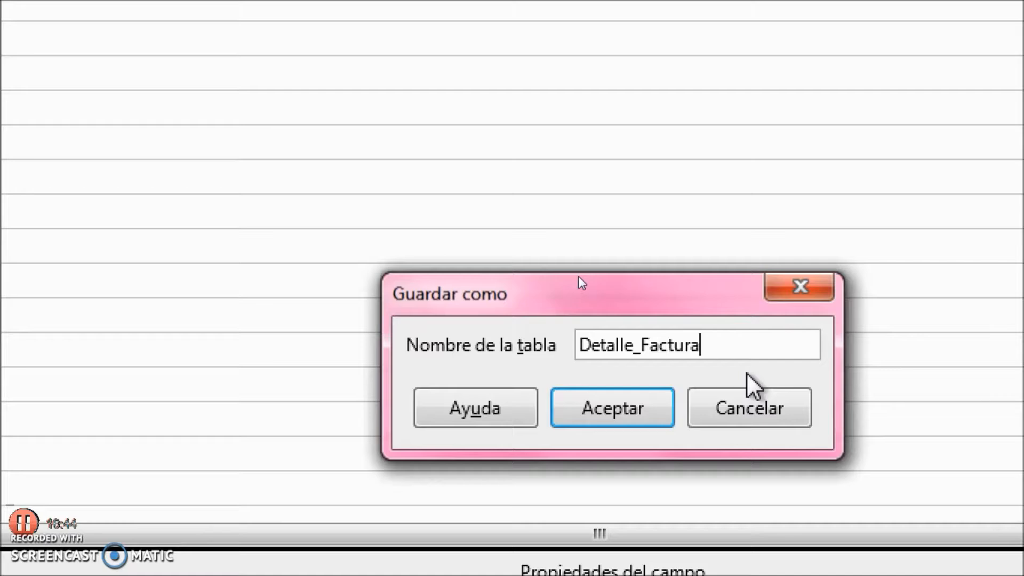
click(627, 416)
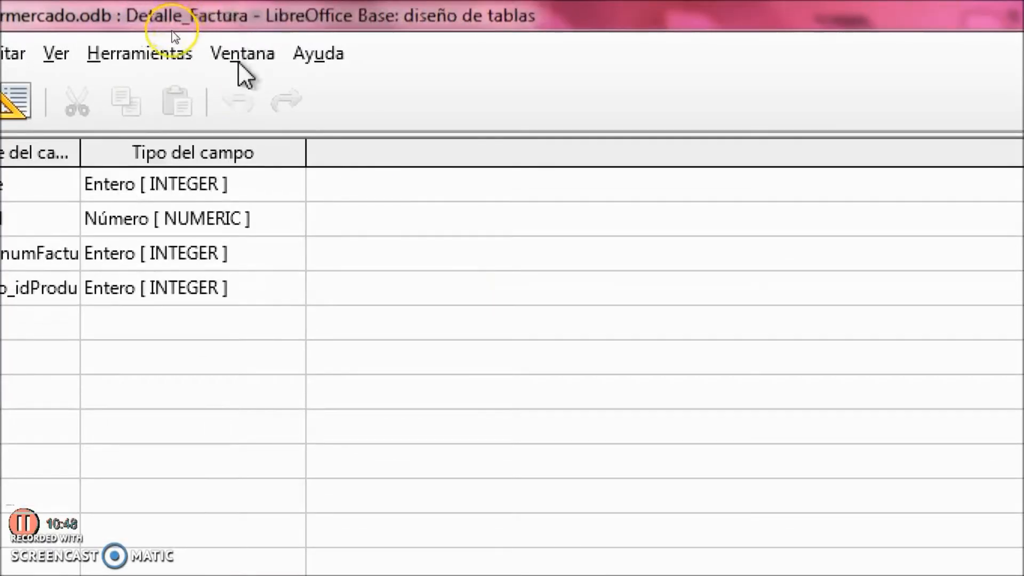
click(245, 54)
Close the table design window and open Herramientas > Relaciones in the main database window
click(284, 99)
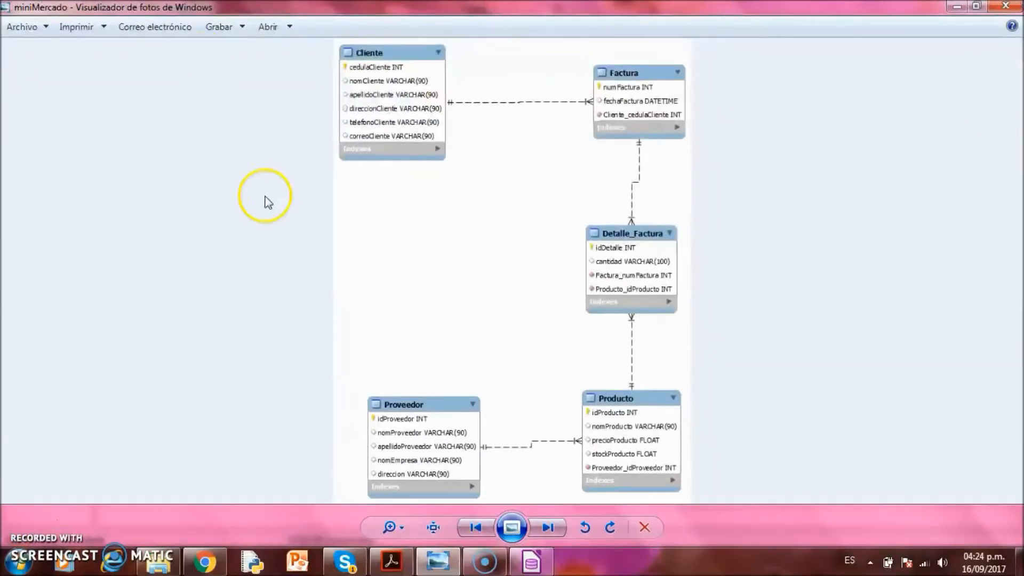
click(531, 561)
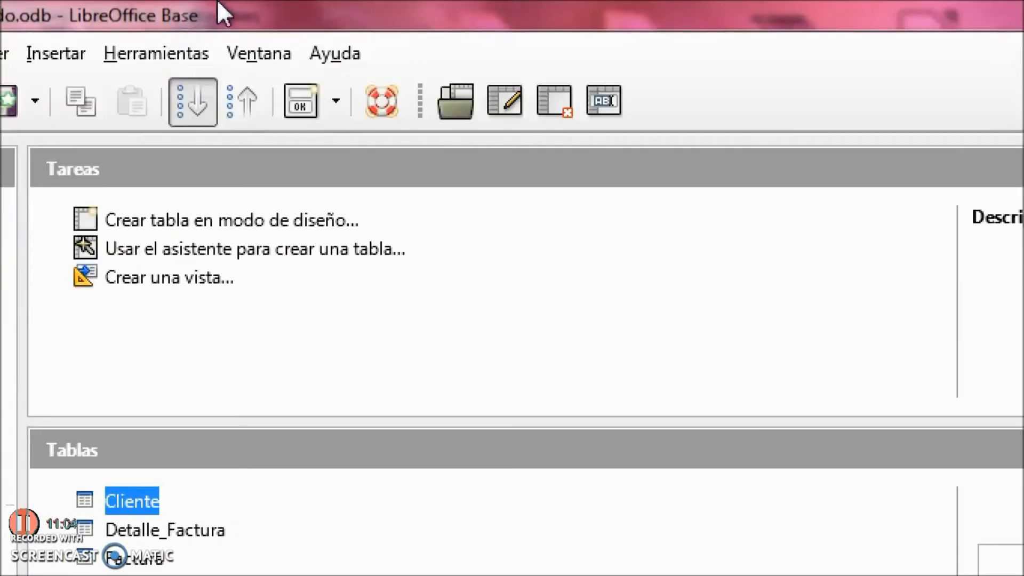
click(182, 57)
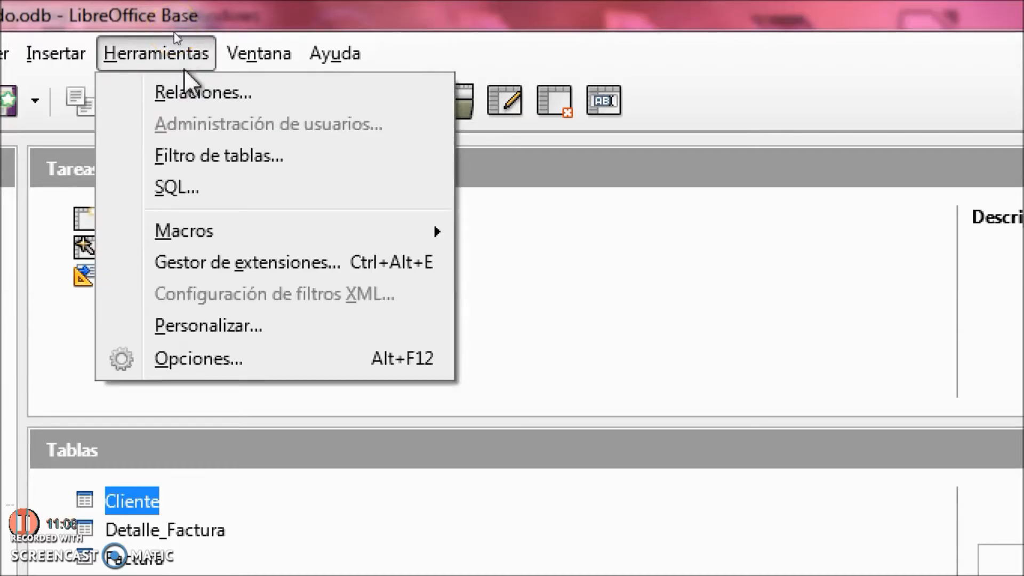
click(196, 95)
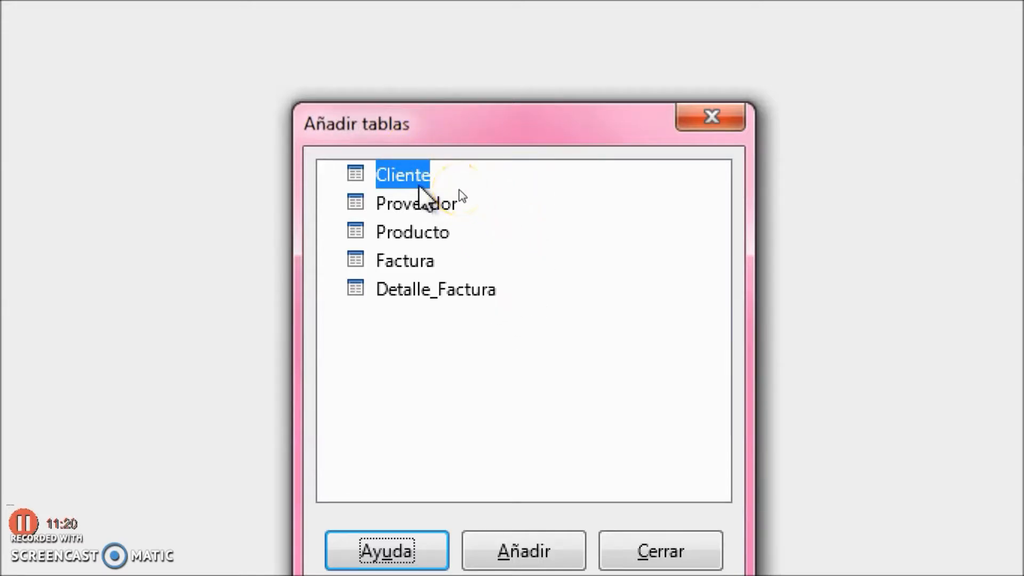
Add Cliente, Proveedor, Producto, Factura and Detalle_Factura to the relations layout
double_click(411, 172)
key(Tab)
key(Tab)
key(Down)
key(Down)
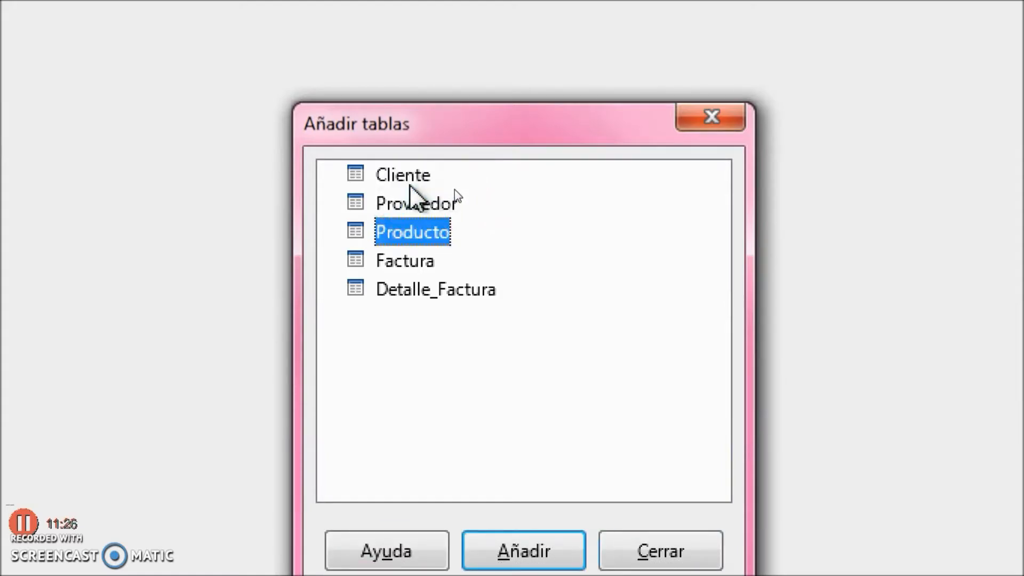
key(Up)
key(Up)
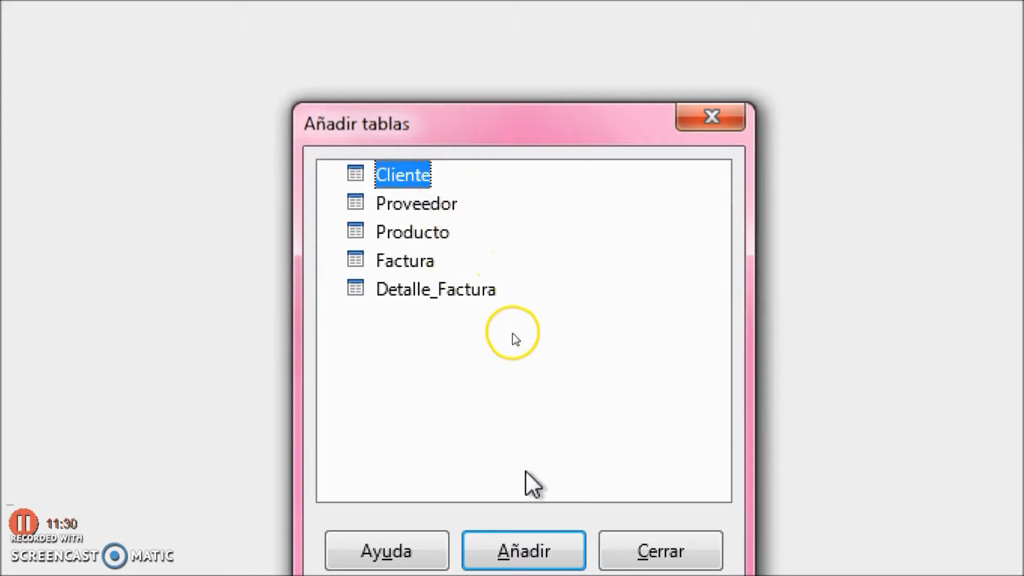
click(526, 514)
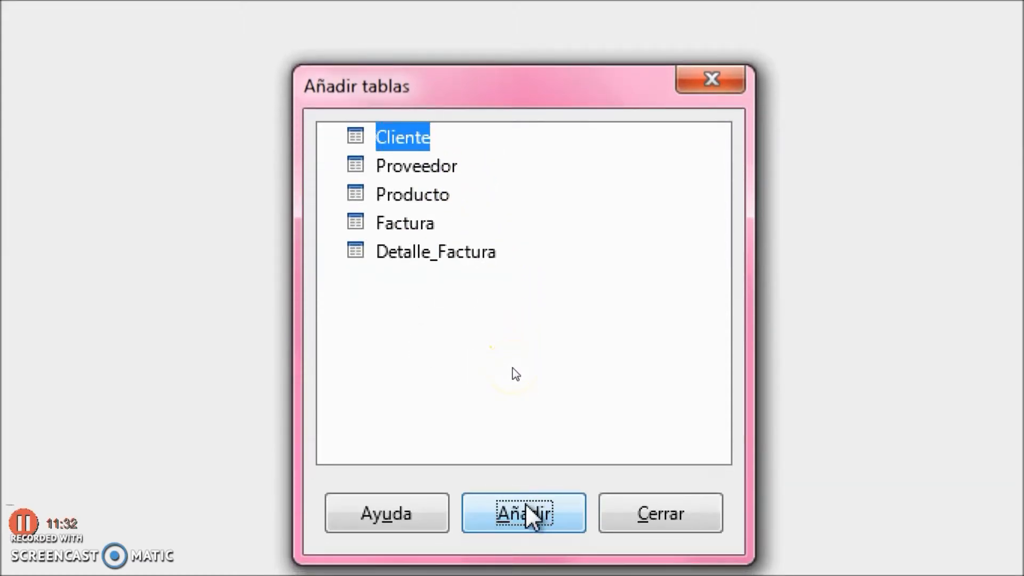
click(409, 166)
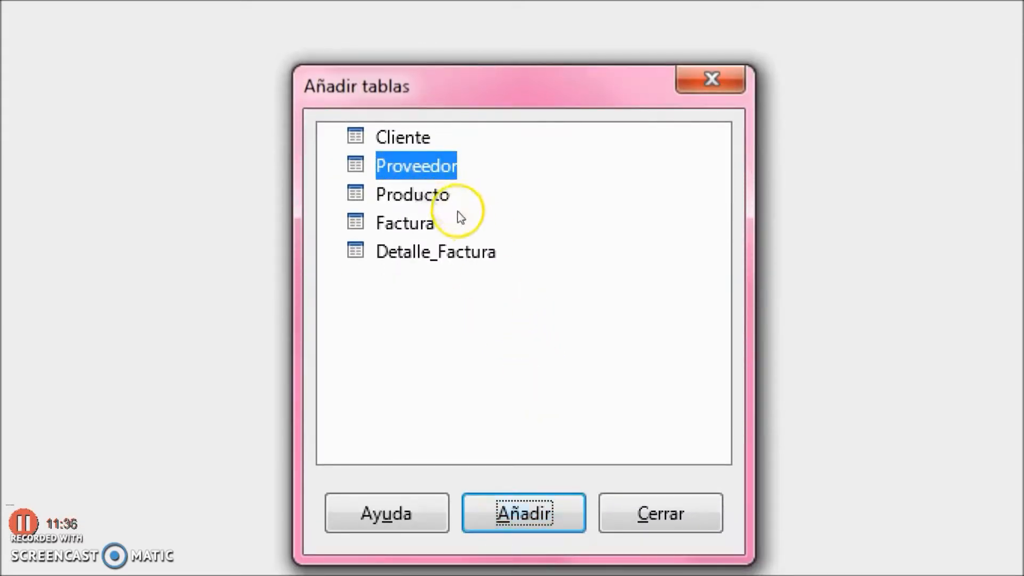
click(419, 195)
click(534, 511)
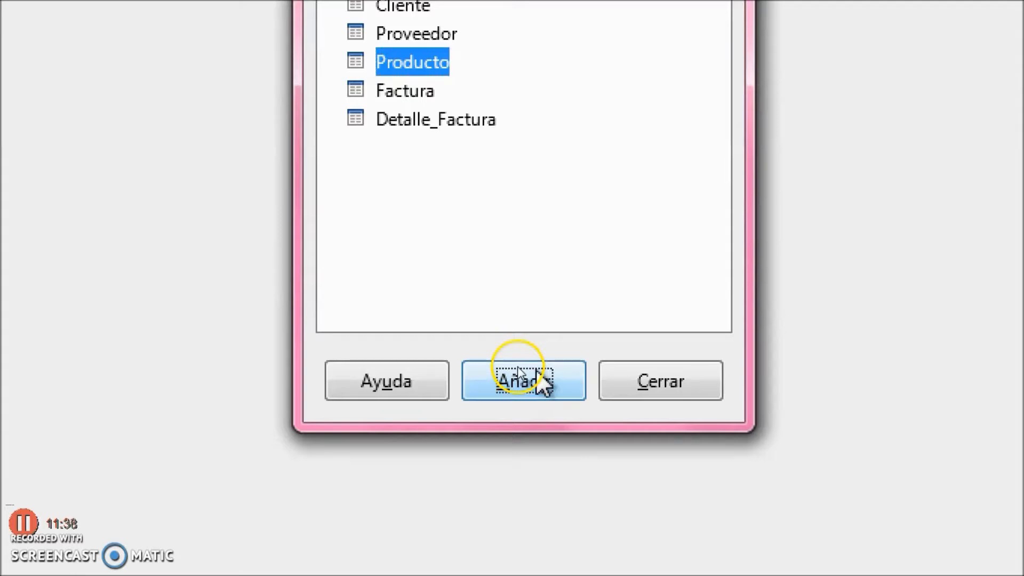
click(406, 102)
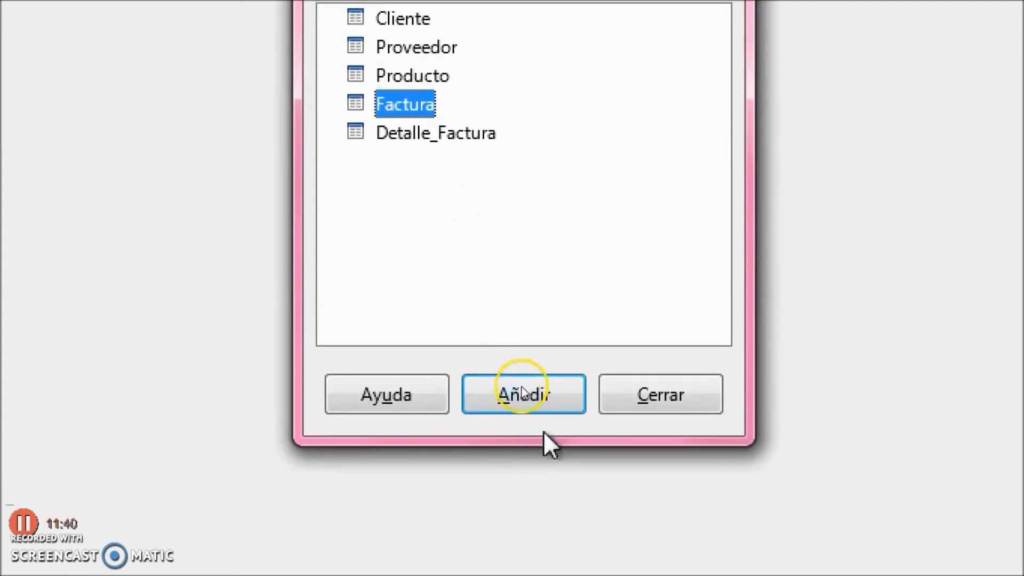
click(533, 394)
click(456, 133)
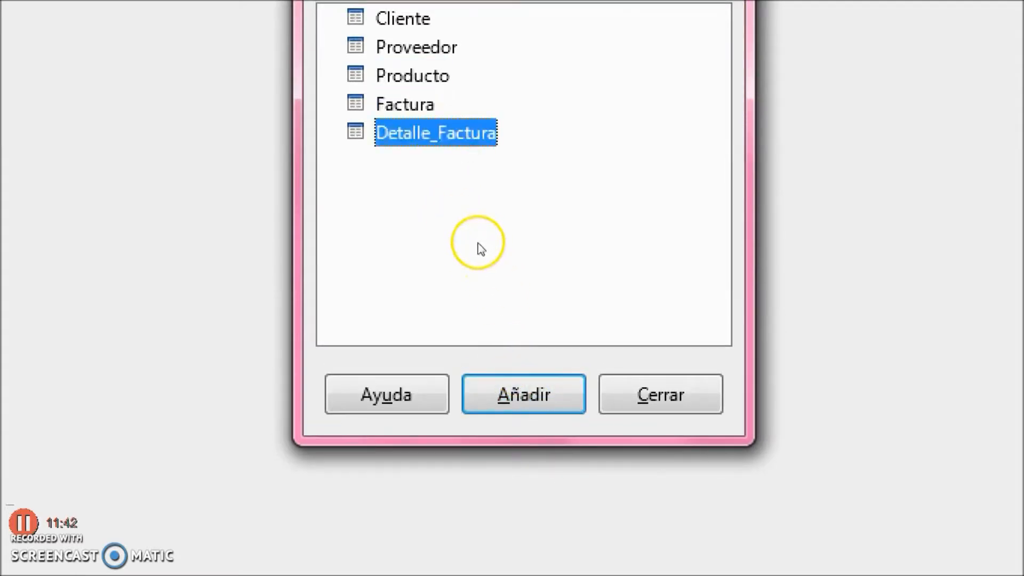
click(535, 401)
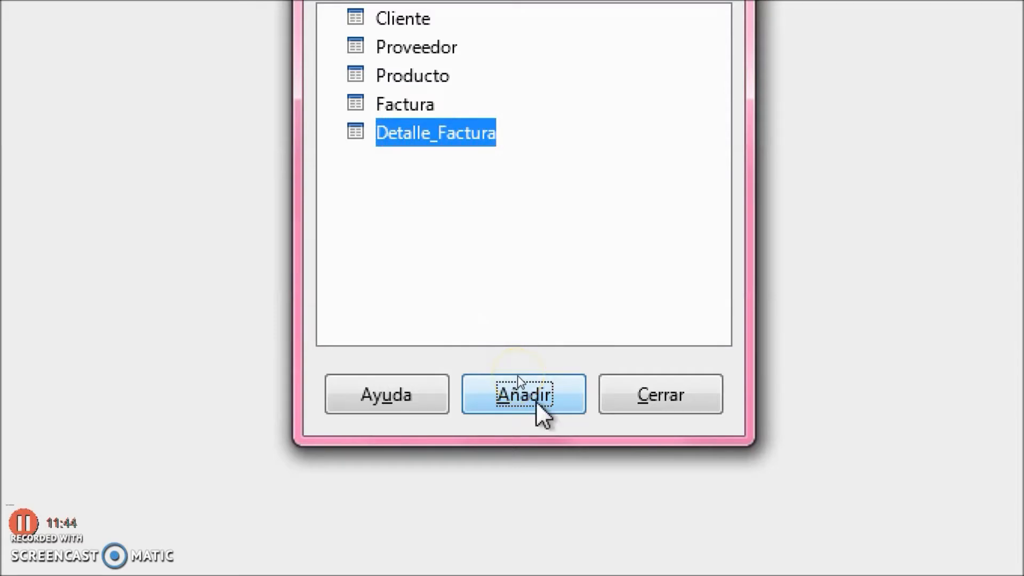
click(657, 404)
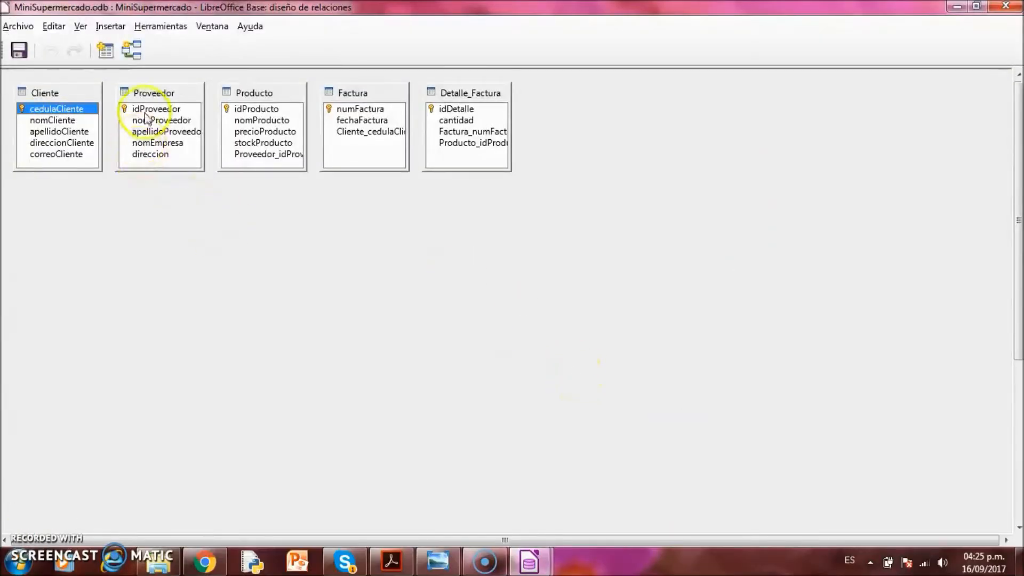
Arrange the tables and link Cliente to Factura and Proveedor to Producto
drag(153, 95, 112, 383)
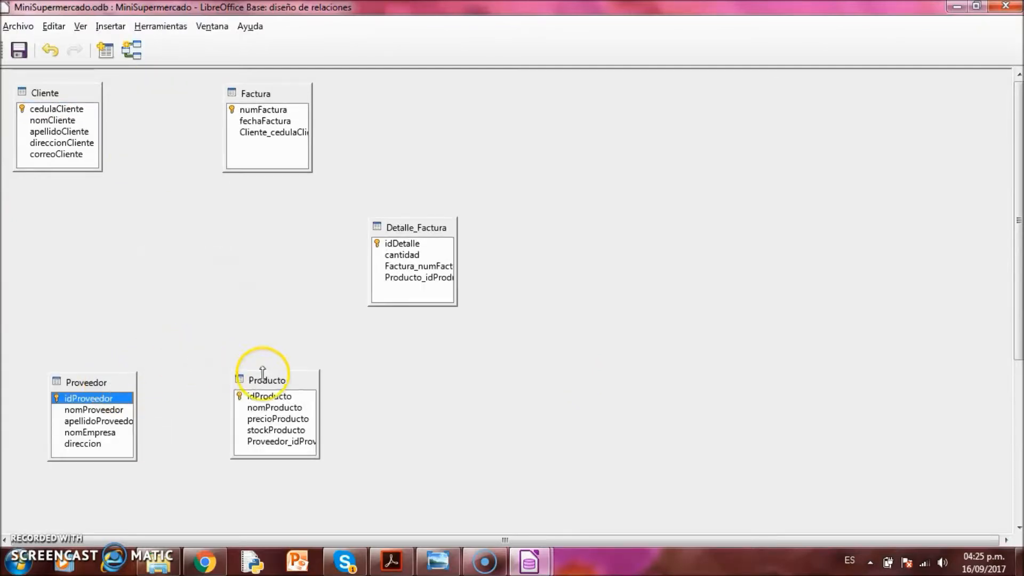
click(278, 380)
drag(279, 380, 272, 380)
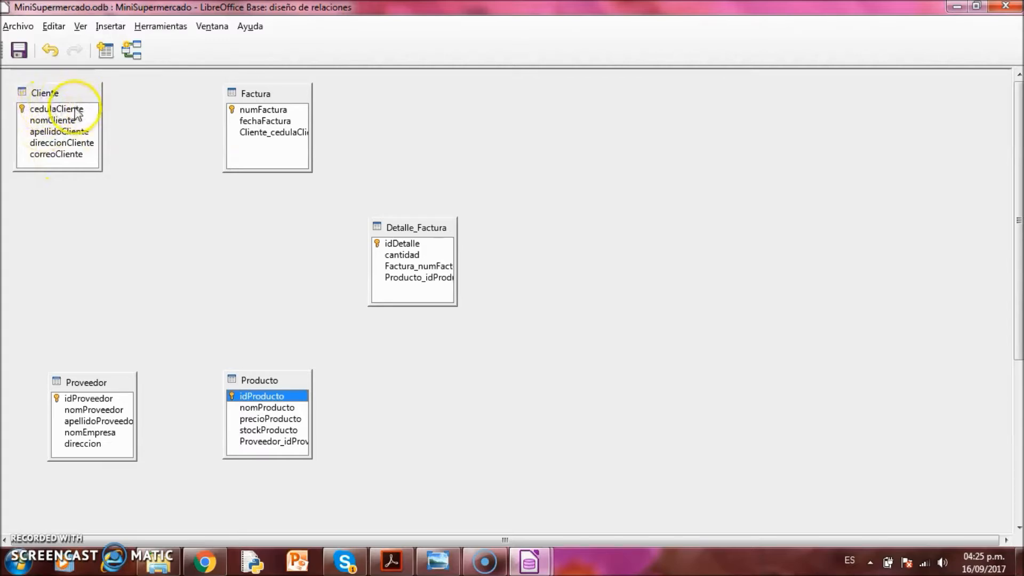
drag(61, 111, 258, 136)
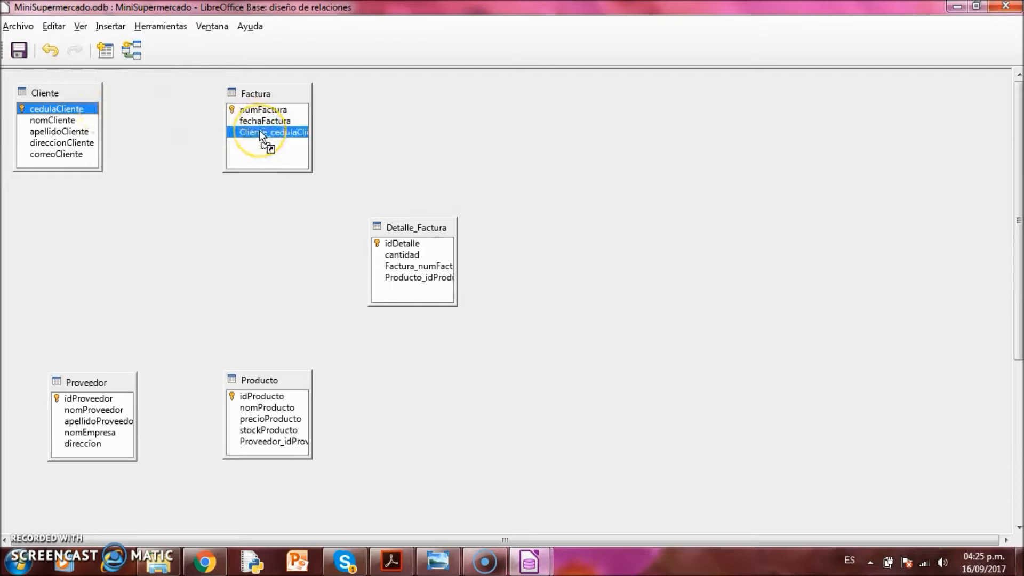
drag(237, 133, 283, 135)
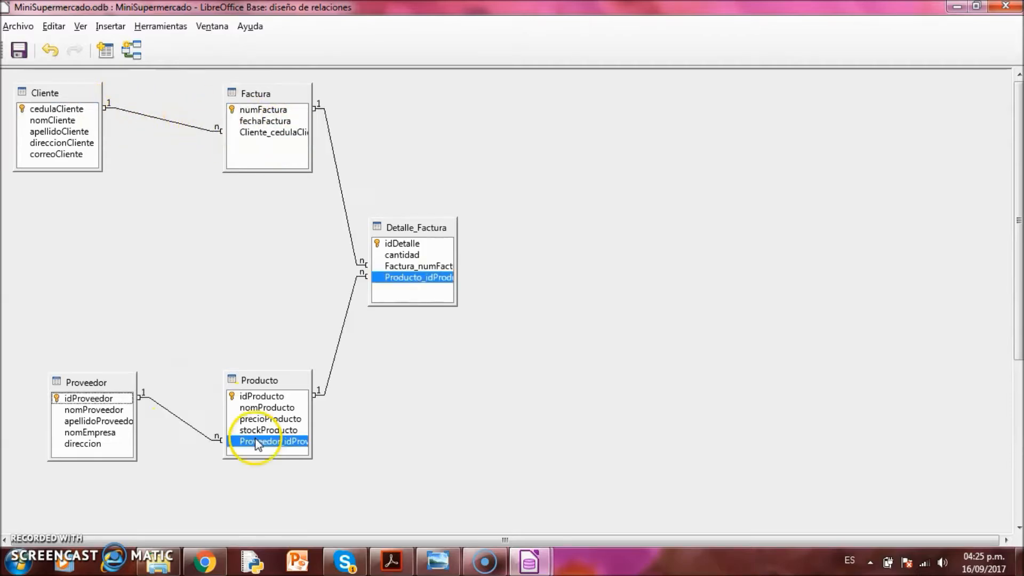
drag(251, 438, 251, 438)
drag(258, 381, 255, 381)
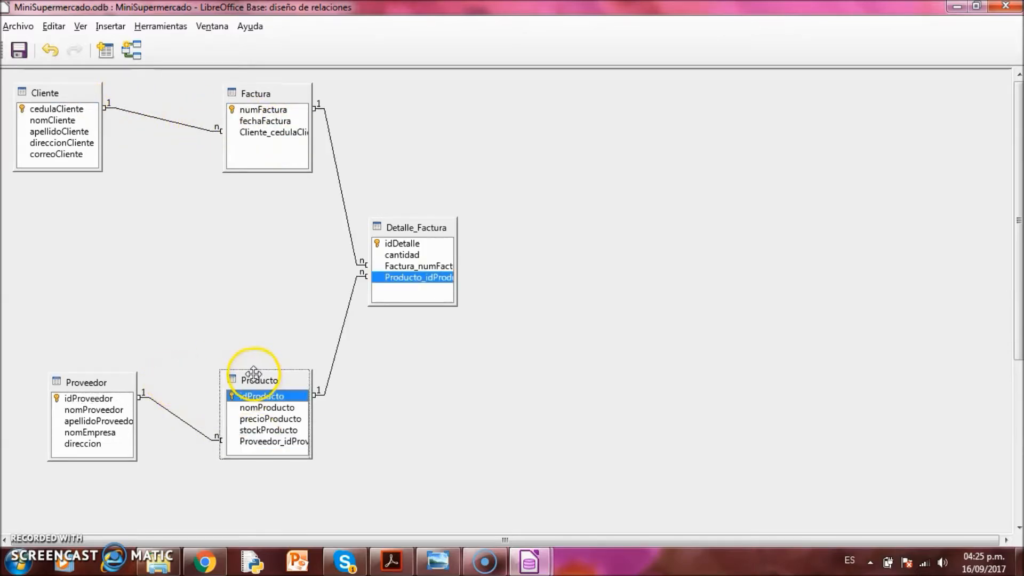
mouse_move(416, 222)
mouse_down()
mouse_move(443, 222)
mouse_move(410, 227)
mouse_up()
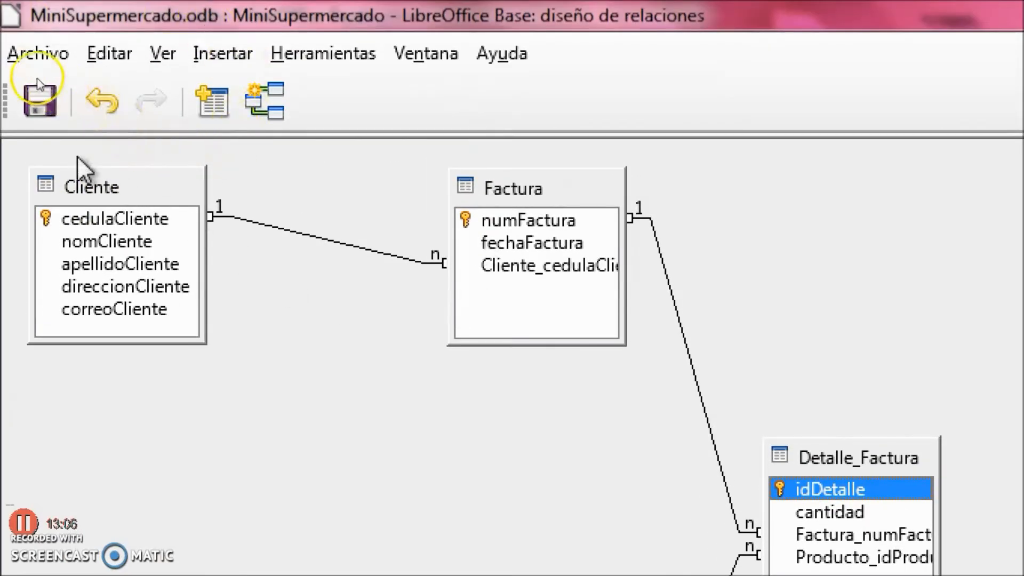
Save the relationship layout and close the relations window via Ventana > Cerrar ventana
click(30, 96)
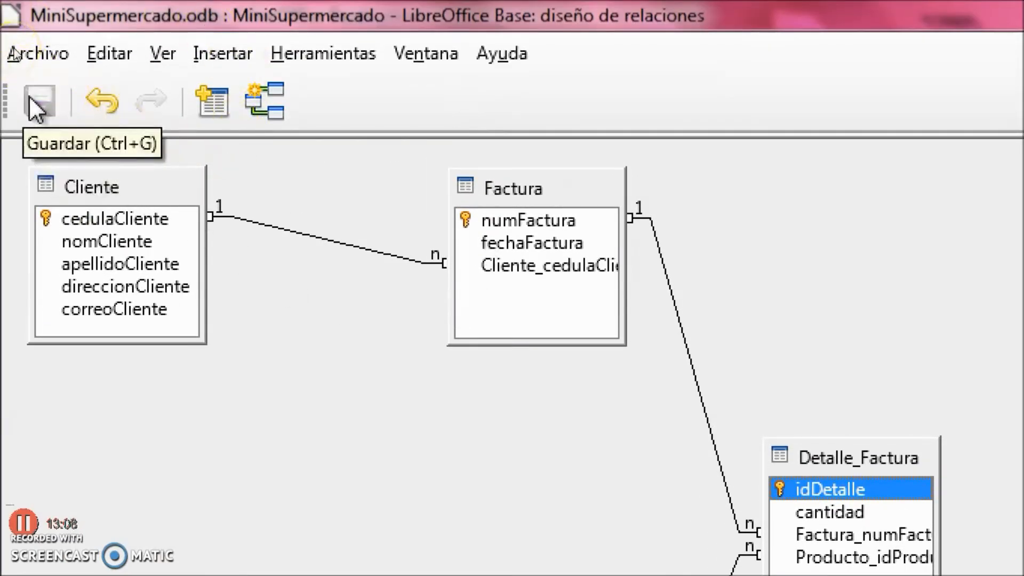
click(436, 51)
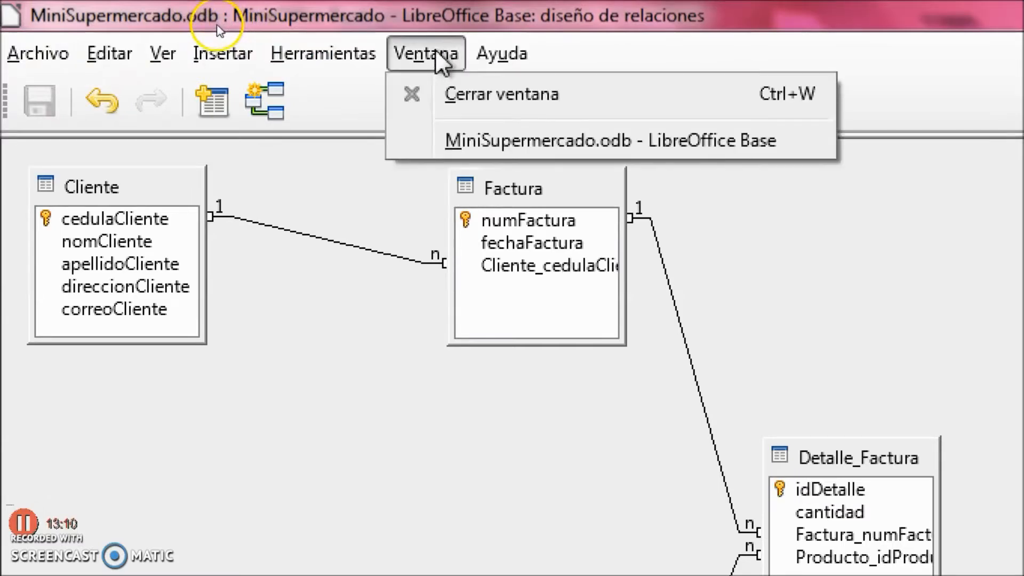
click(467, 97)
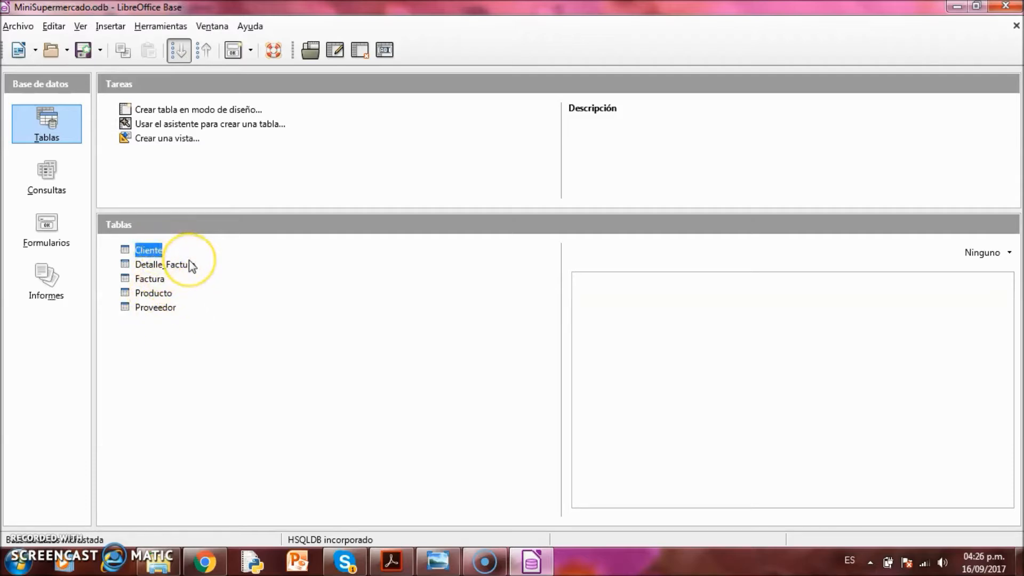
In the Cliente table, enter and save a customer record with ID number, full name and e-mail
double_click(156, 255)
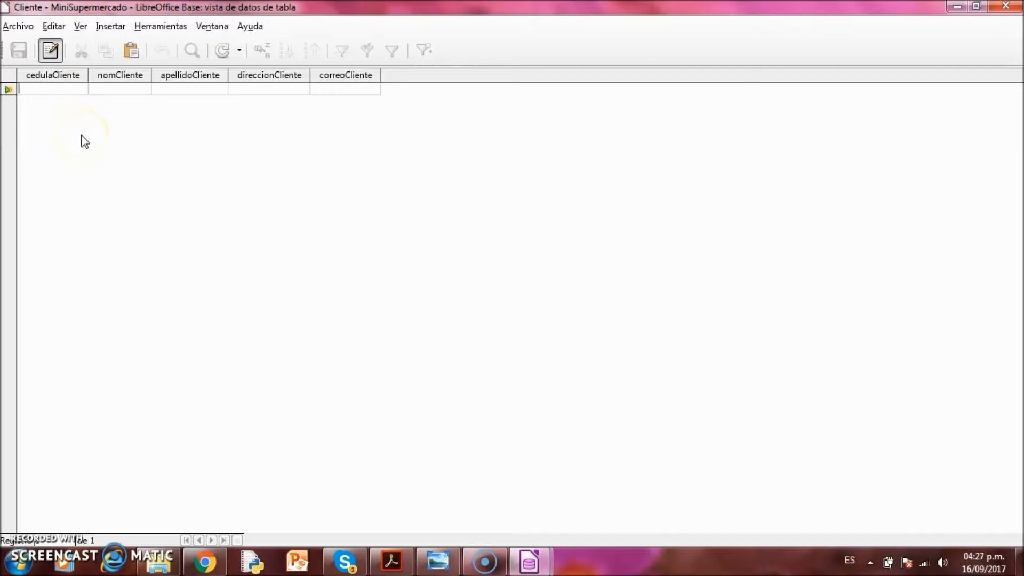
text(12345)
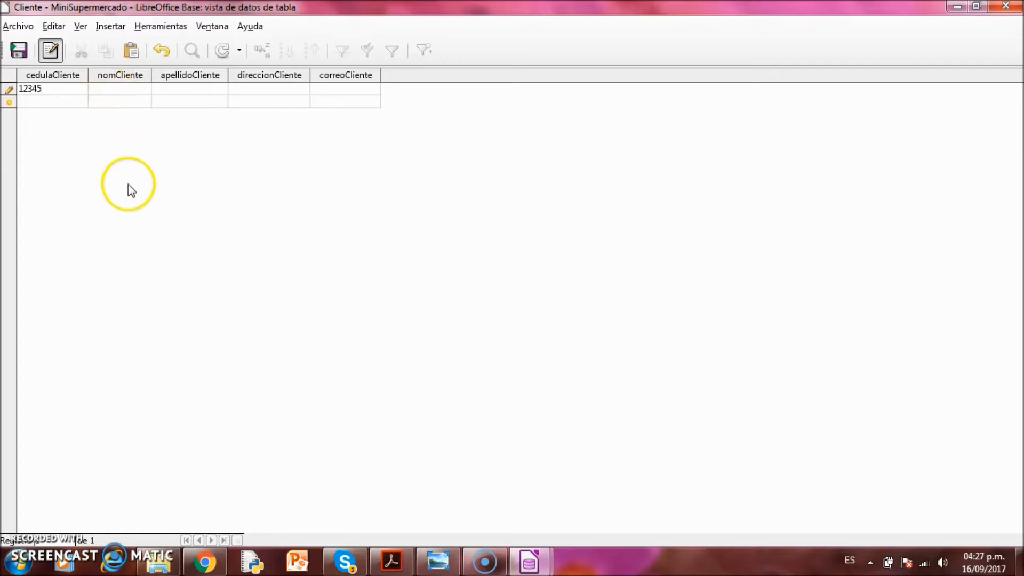
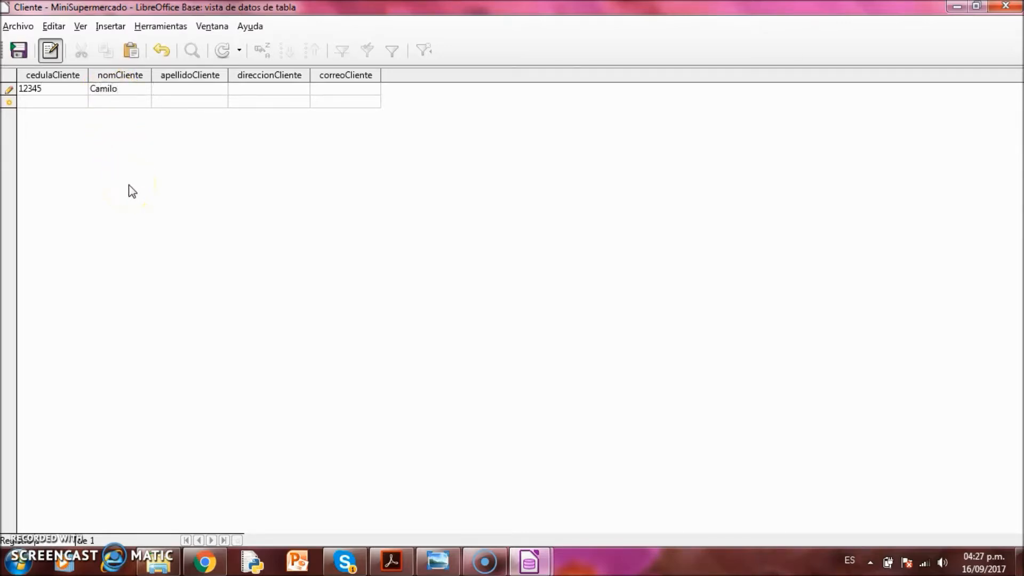
key(Tab)
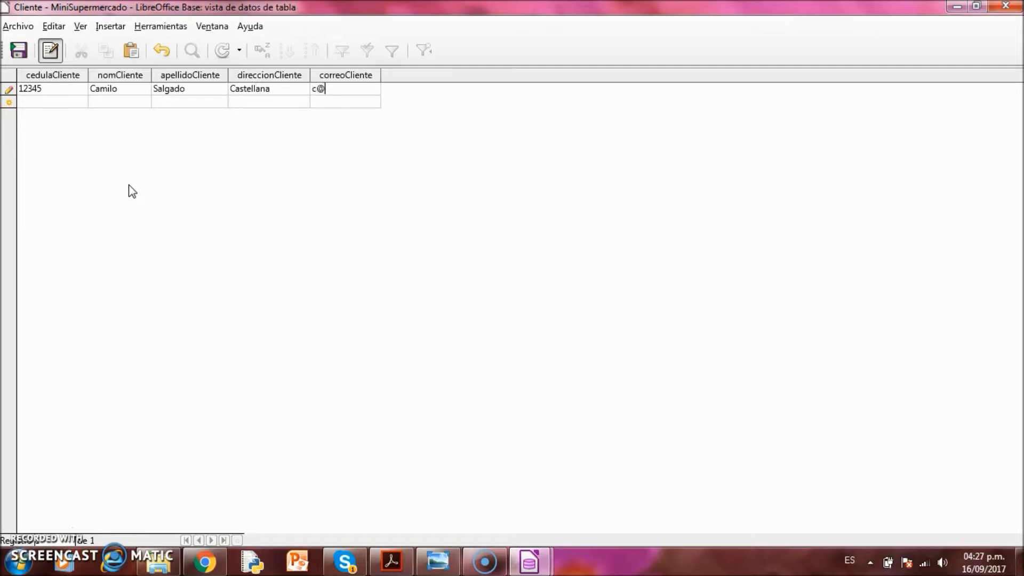
key(Return)
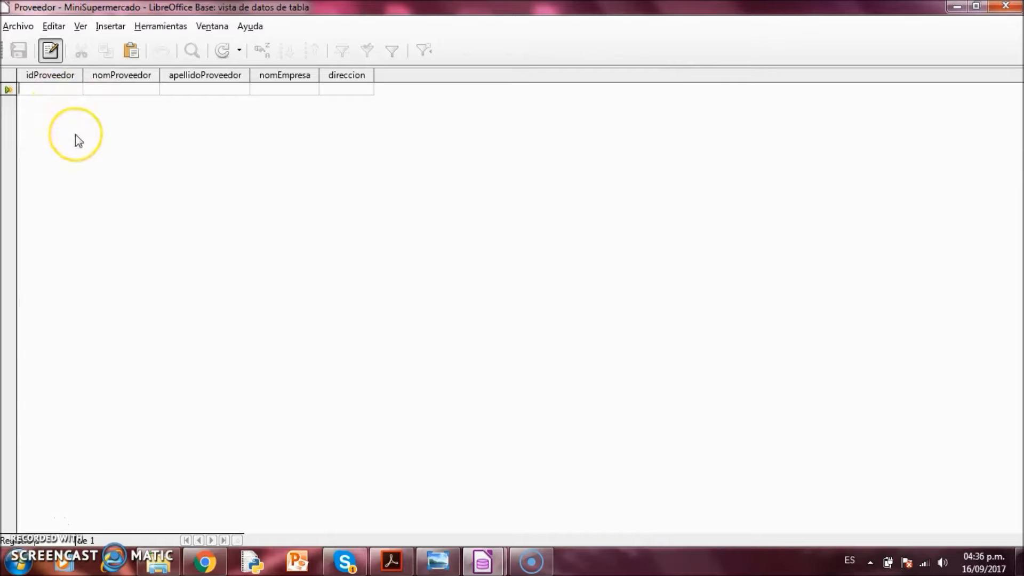
Enter supplier 100 with the supplier's name, surname, company Unidos and address, and save it
text(100)
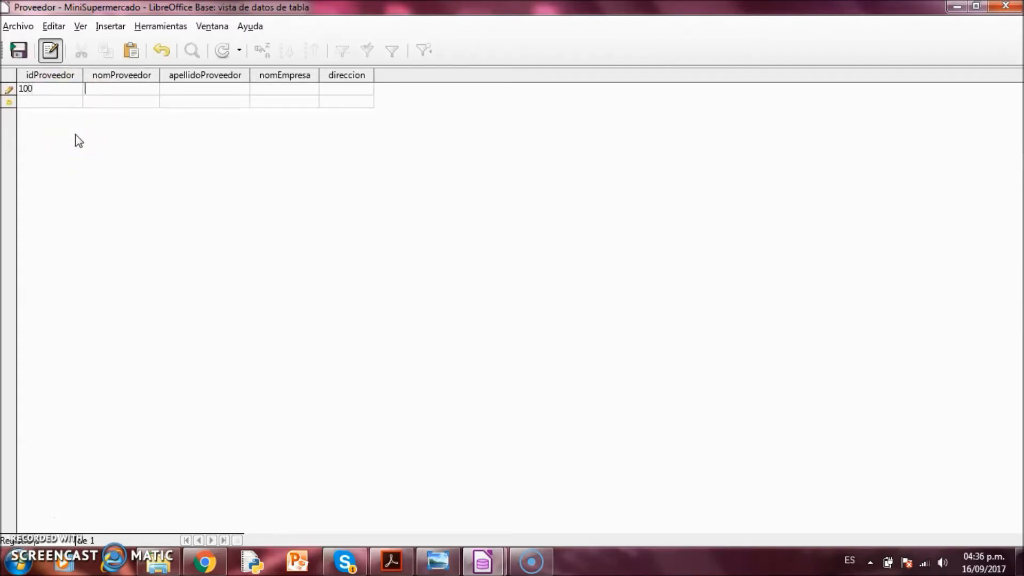
text(Ac)
key(BackSpace)
key(Tab)
text(Unidos)
key(Tab)
text(San Jose)
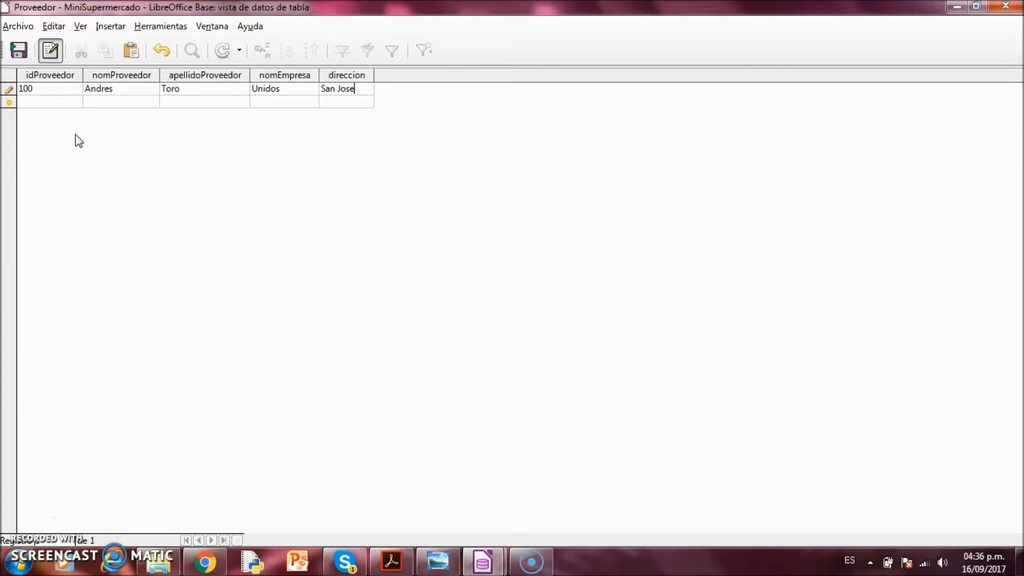
key(Tab)
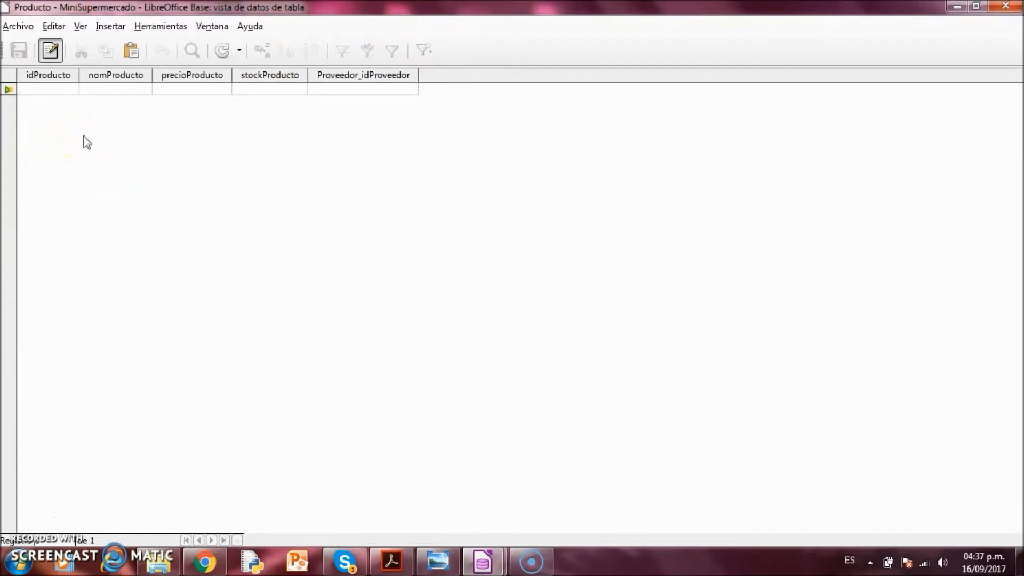
Save product 200 'Toalla' at 35.000, stock 4, supplier 100, then close Producto
text(200)
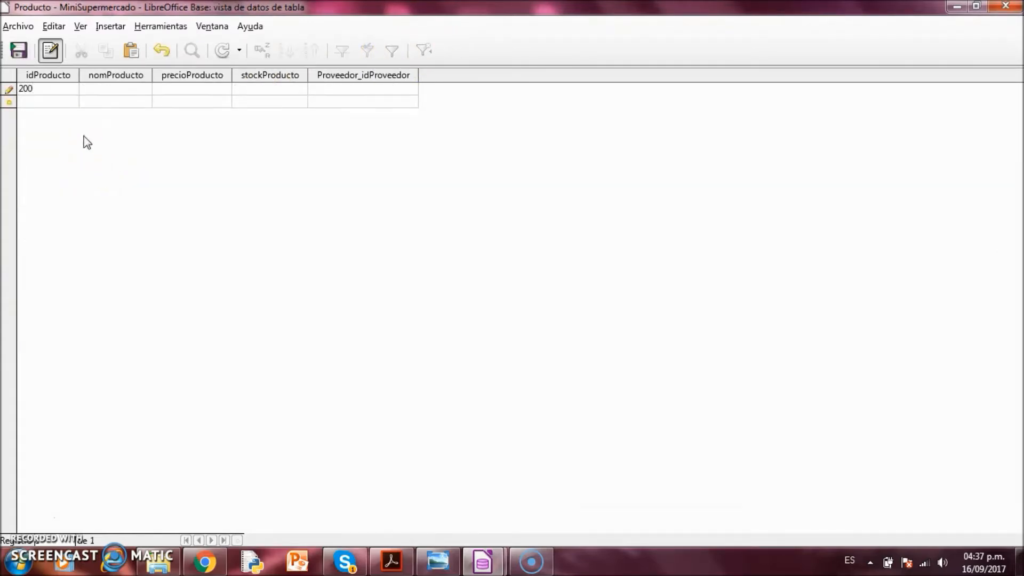
key(Tab)
text(T)
text(oalla)
text(35.)
text(000)
key(Tab)
text(4)
key(Tab)
text(100)
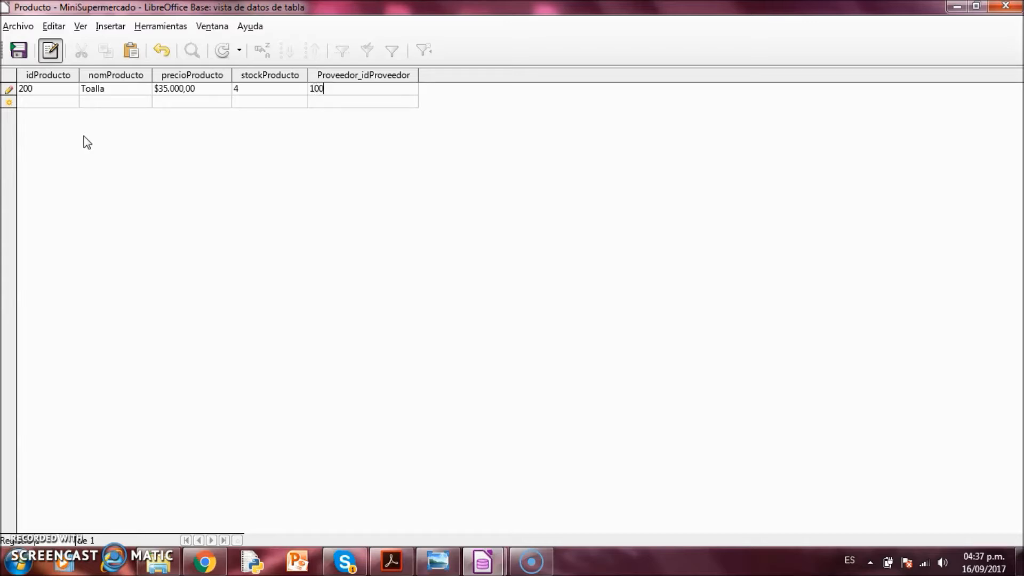
key(Return)
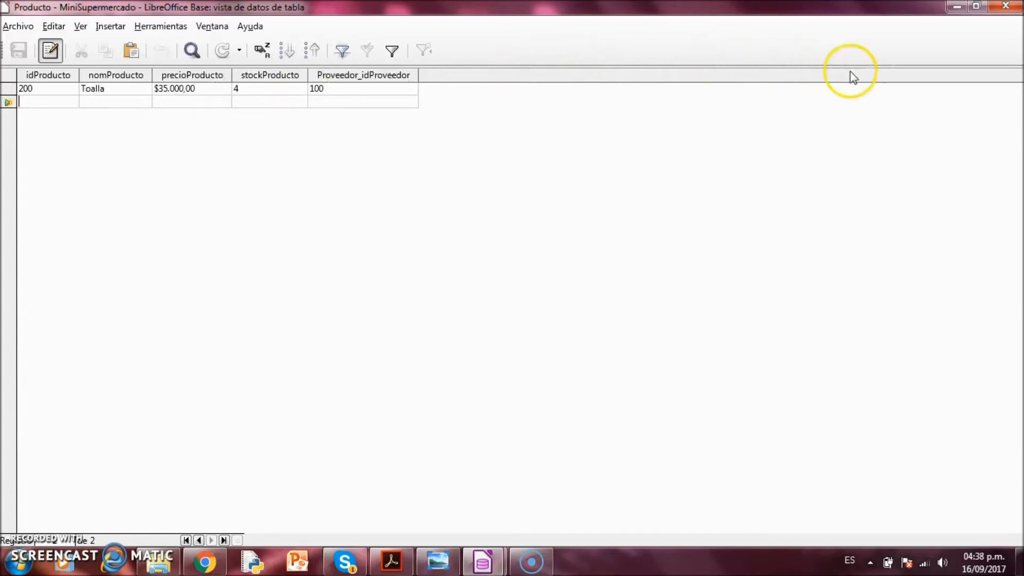
click(1006, 7)
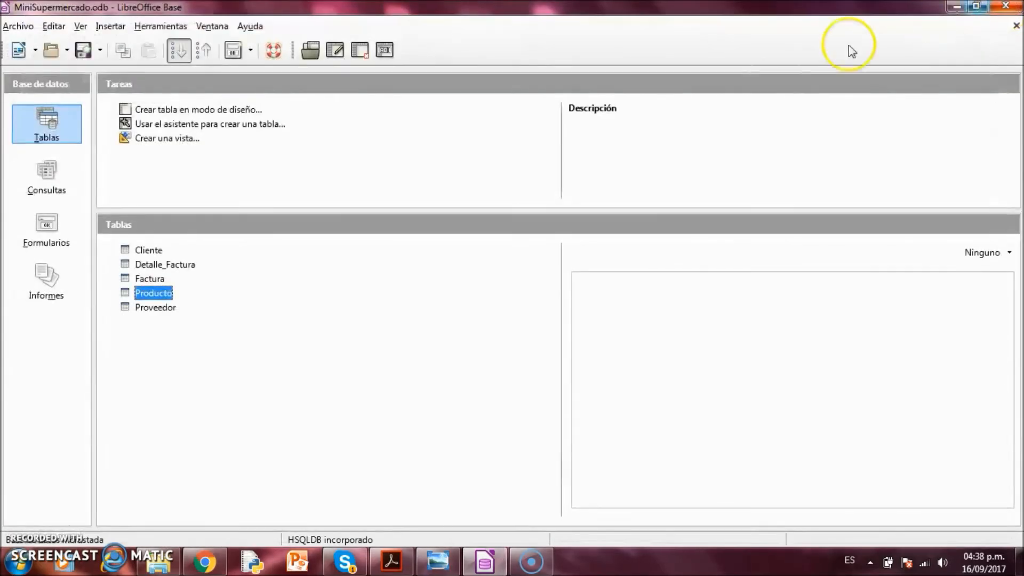
Save a Factura invoice dated 23-05-05 for the customer's ID, then close the table
double_click(159, 280)
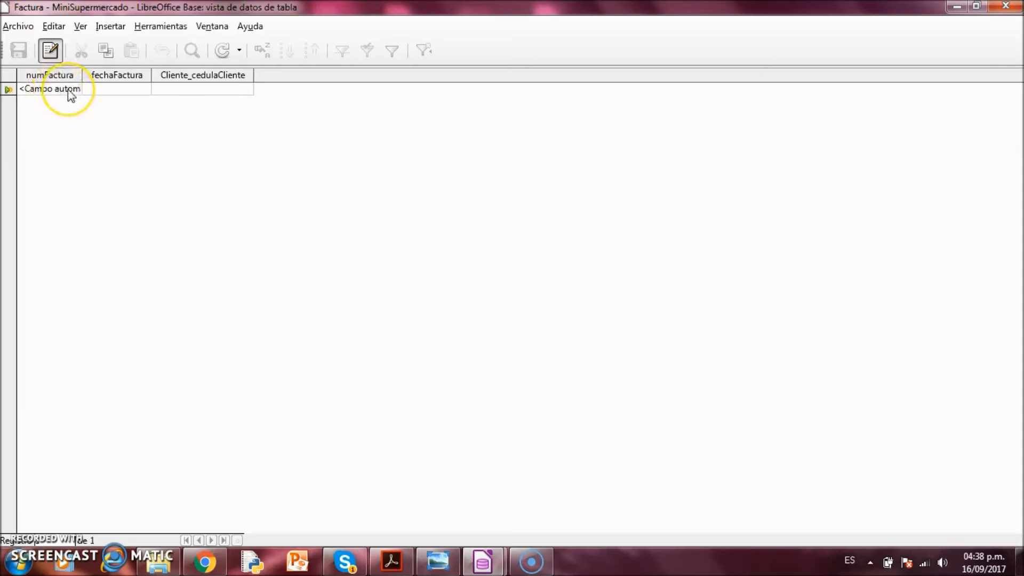
click(95, 88)
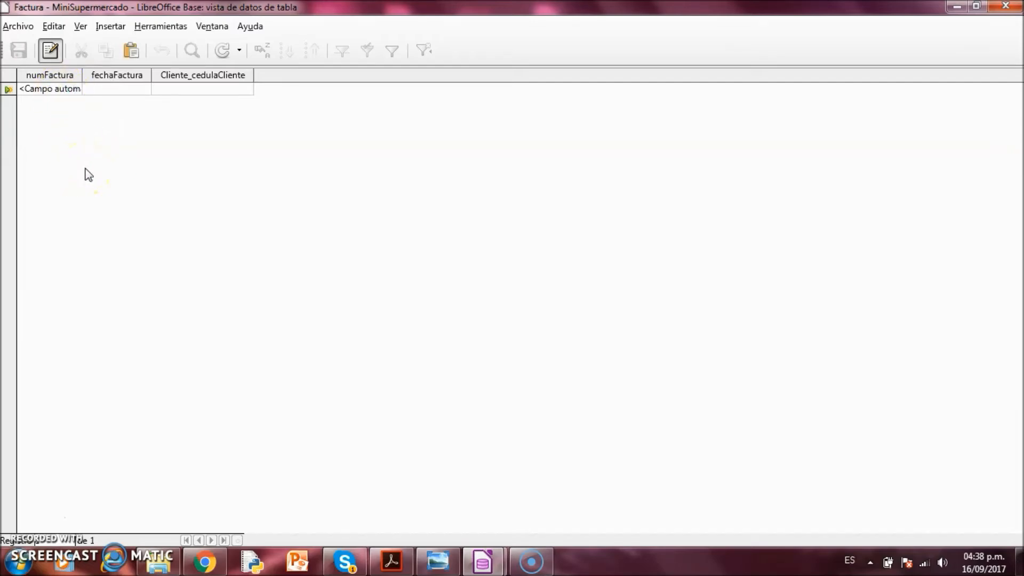
text(23)
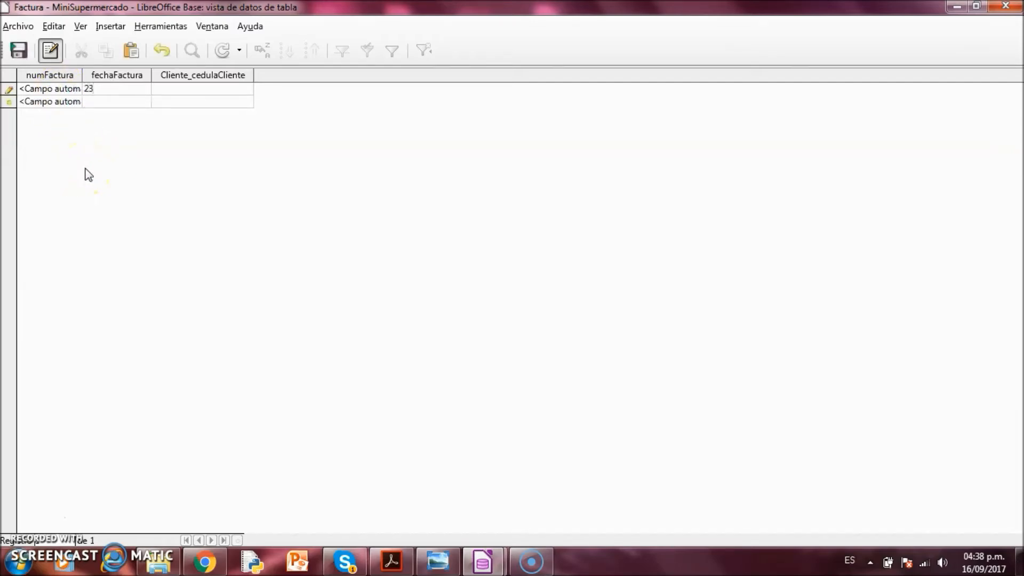
text(-05-05)
key(Tab)
text(12345)
key(Return)
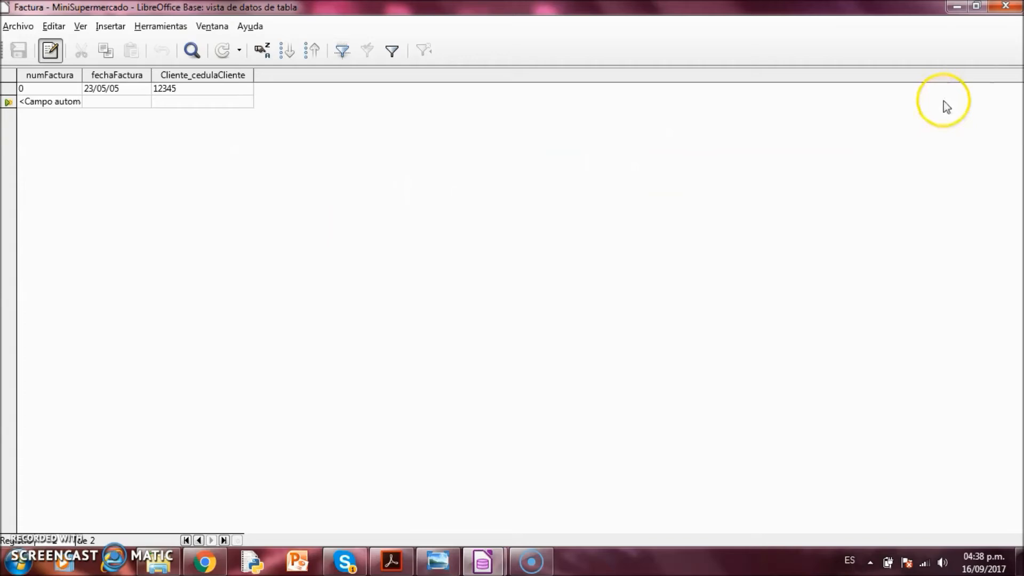
click(1006, 6)
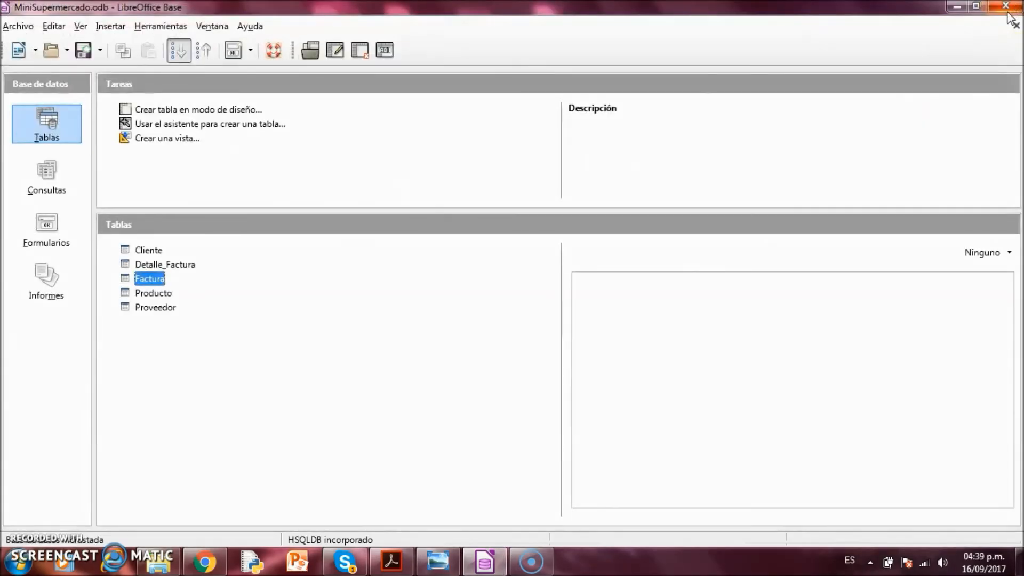
Save a Detalle_Factura line: quantity 2 of product 200 on invoice 0
double_click(181, 265)
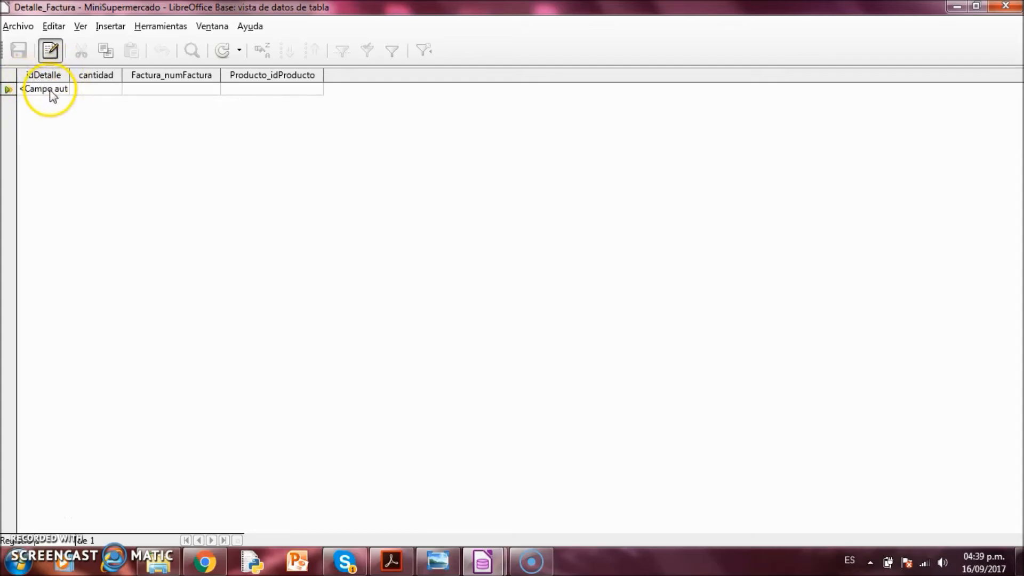
click(90, 86)
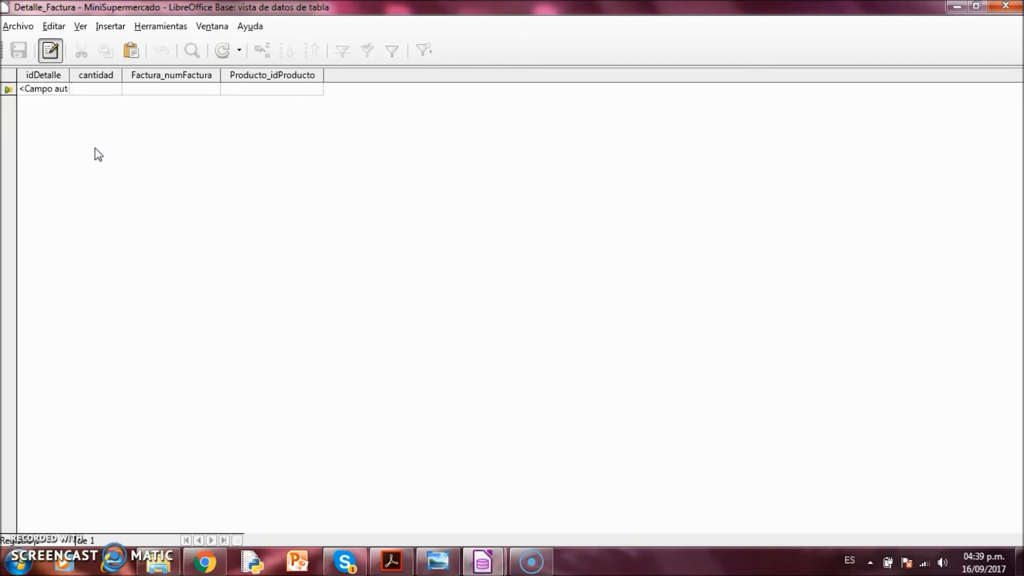
text(2)
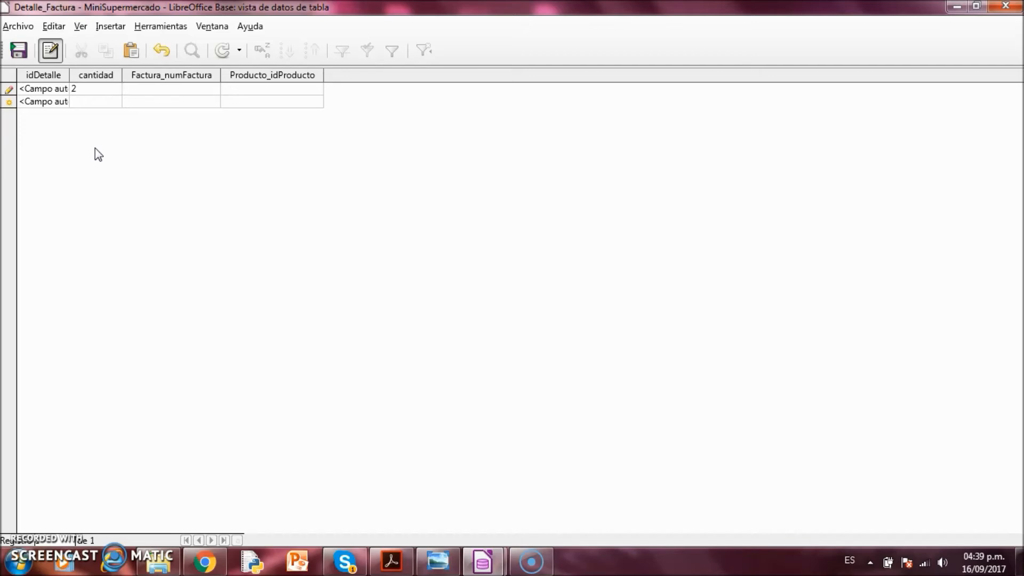
key(Tab)
text(0)
text(200)
key(Return)
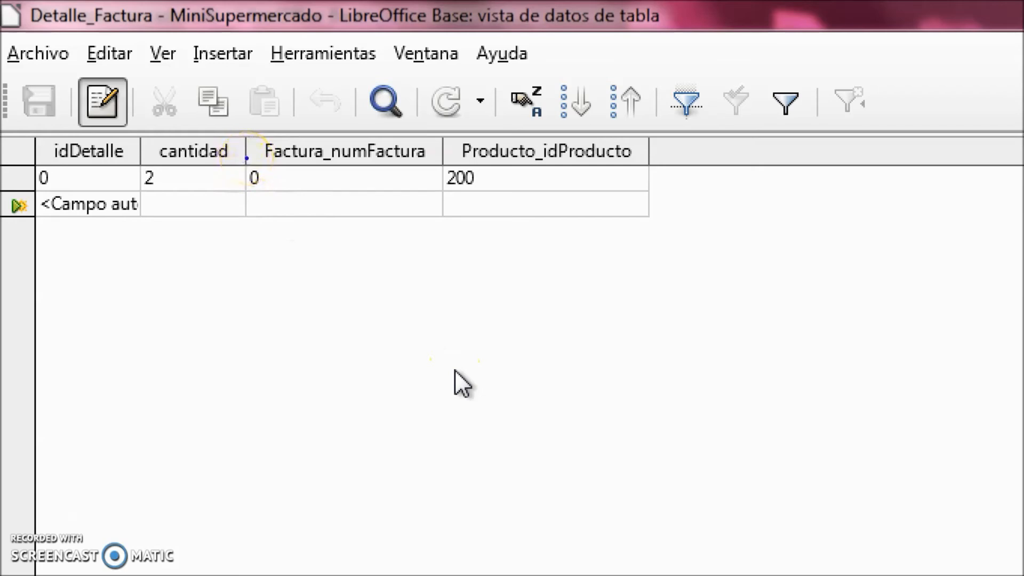
drag(247, 158, 447, 195)
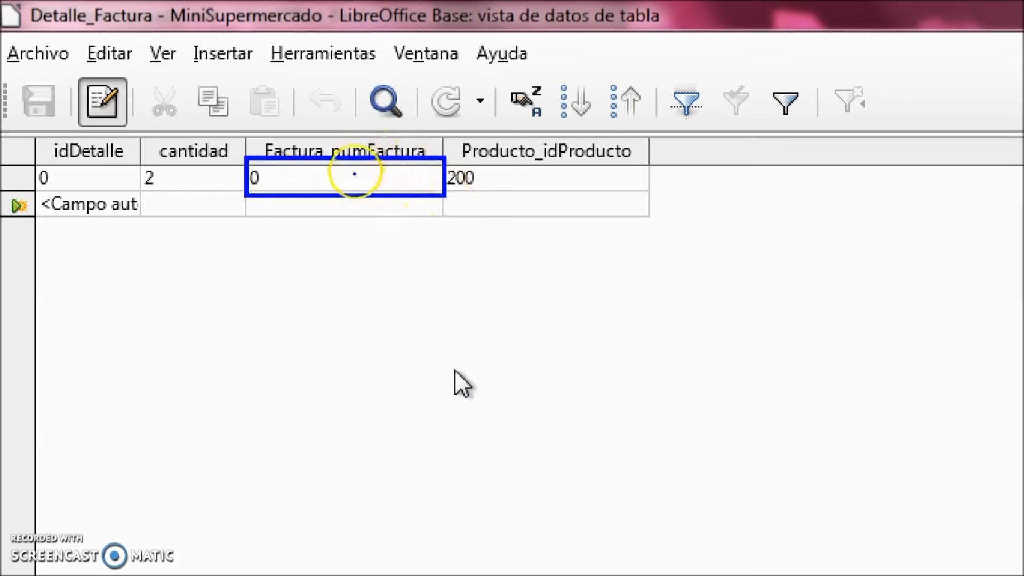